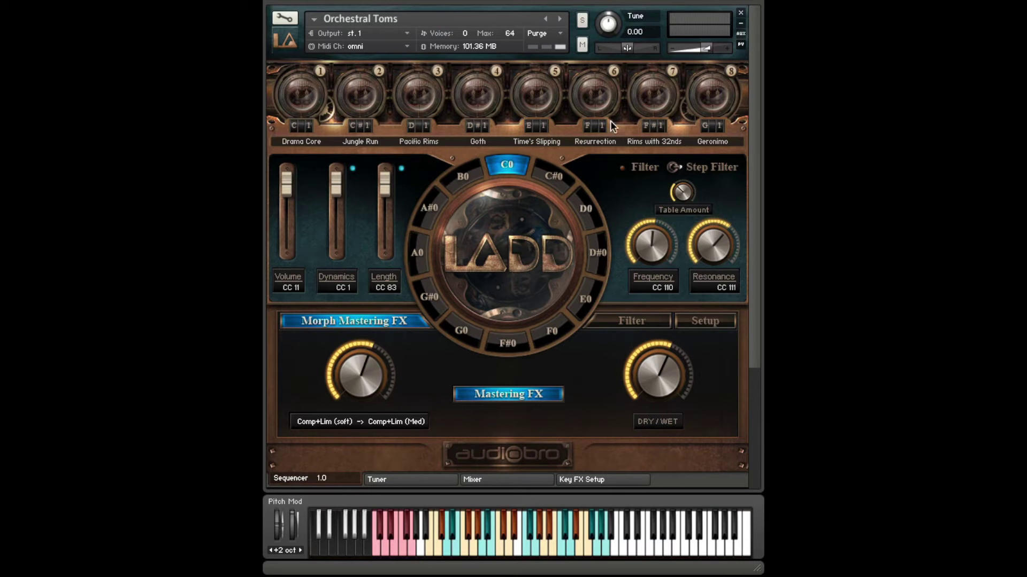
- View the step patterns of sequencer slots 1 and 2, including Jungle Run, and return to the main performance page
left_click(308, 102)
left_click(360, 96)
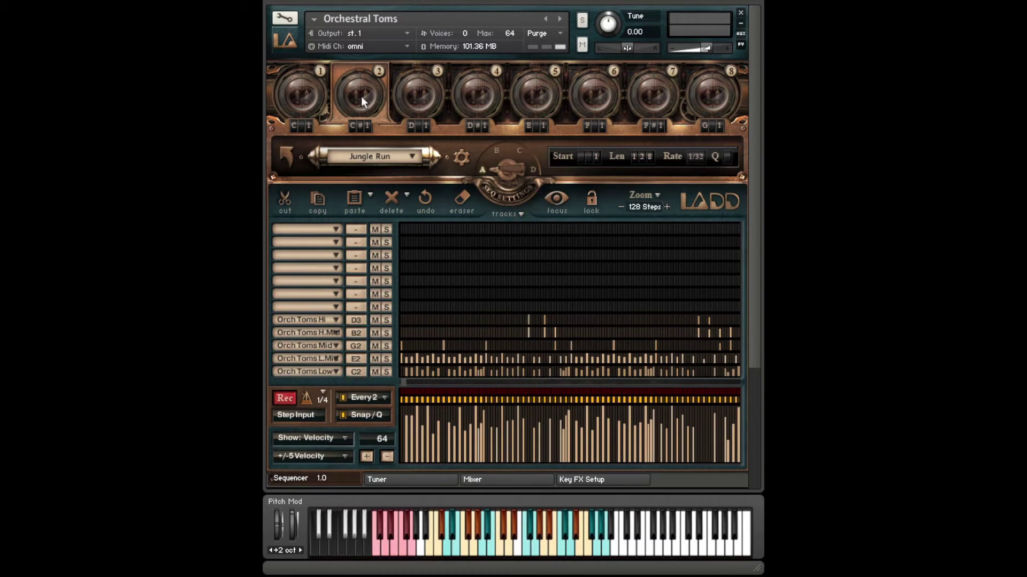
left_click(361, 96)
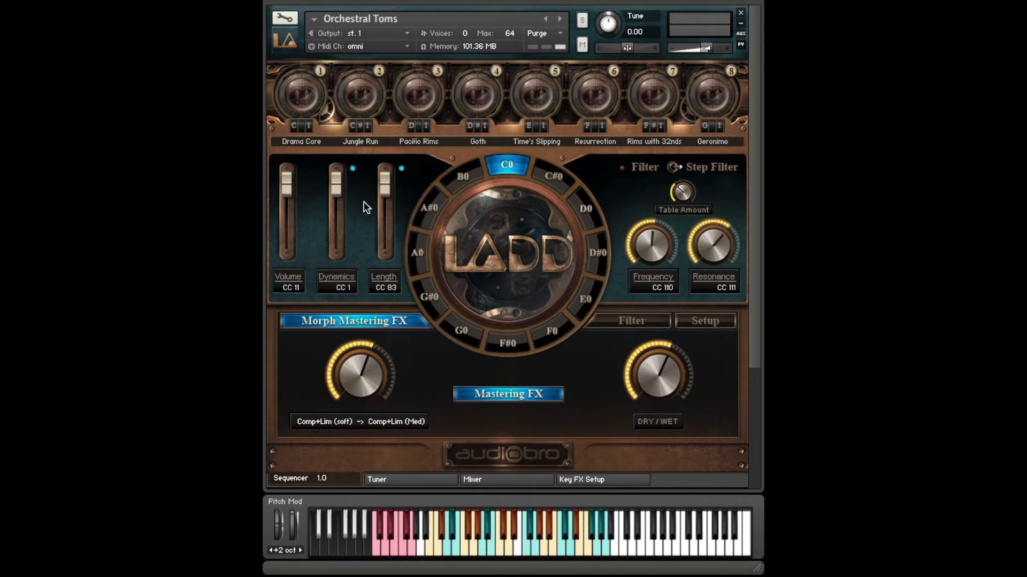
- Collapse the Orchestral Toms instrument to view the loaded instrument rack, and expand it again
left_click(283, 43)
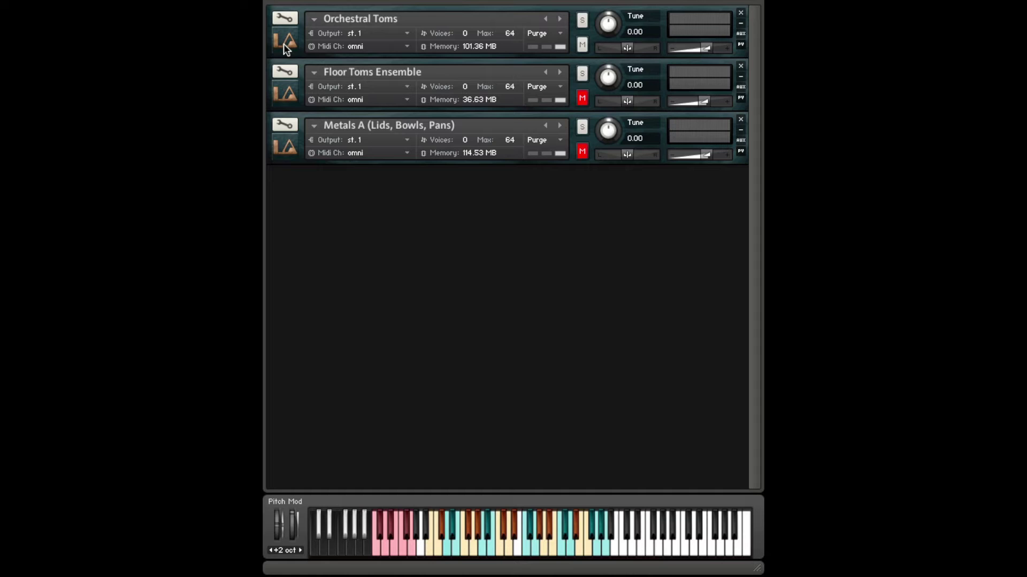
left_click(284, 43)
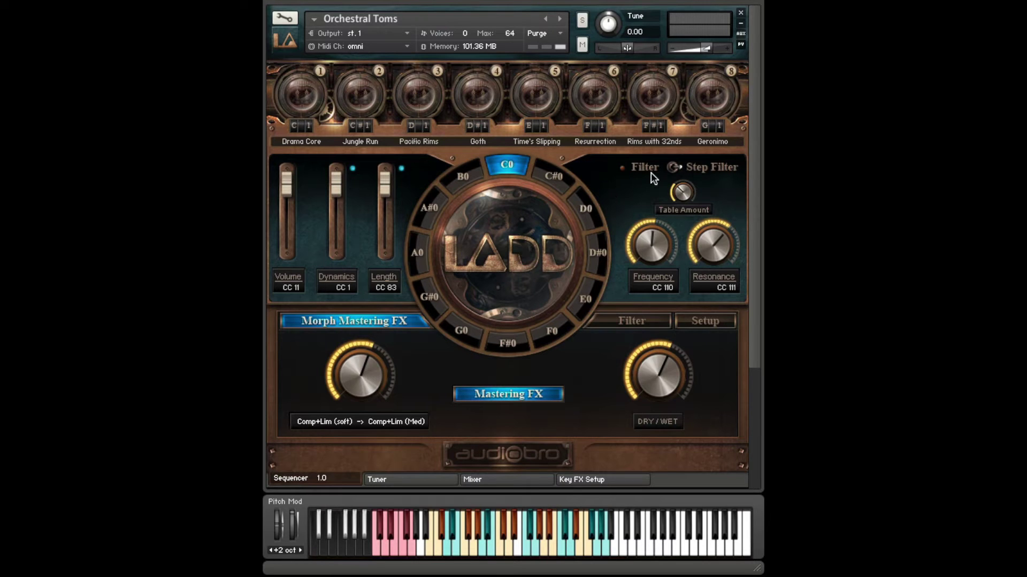
left_click(285, 42)
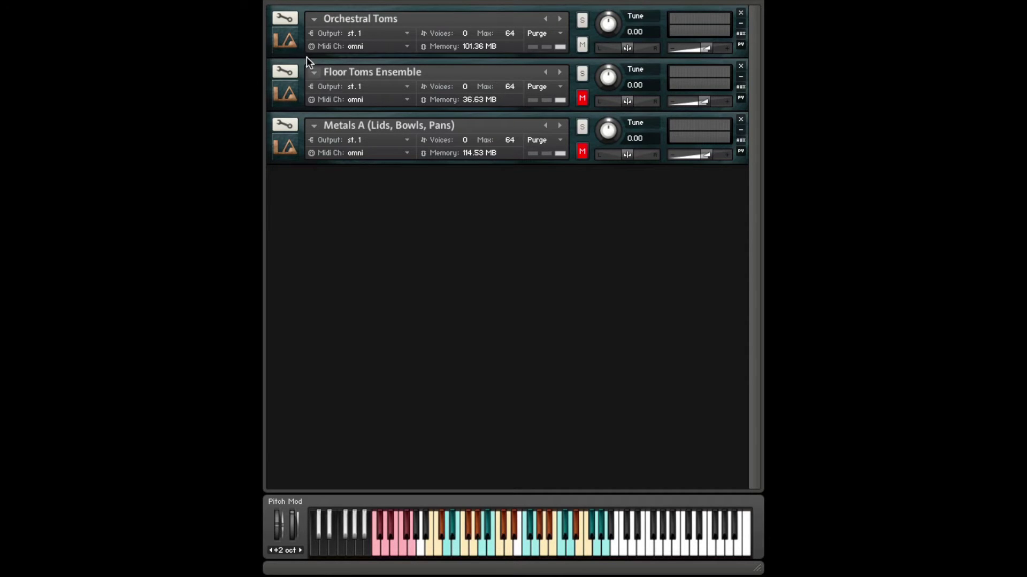
left_click(286, 41)
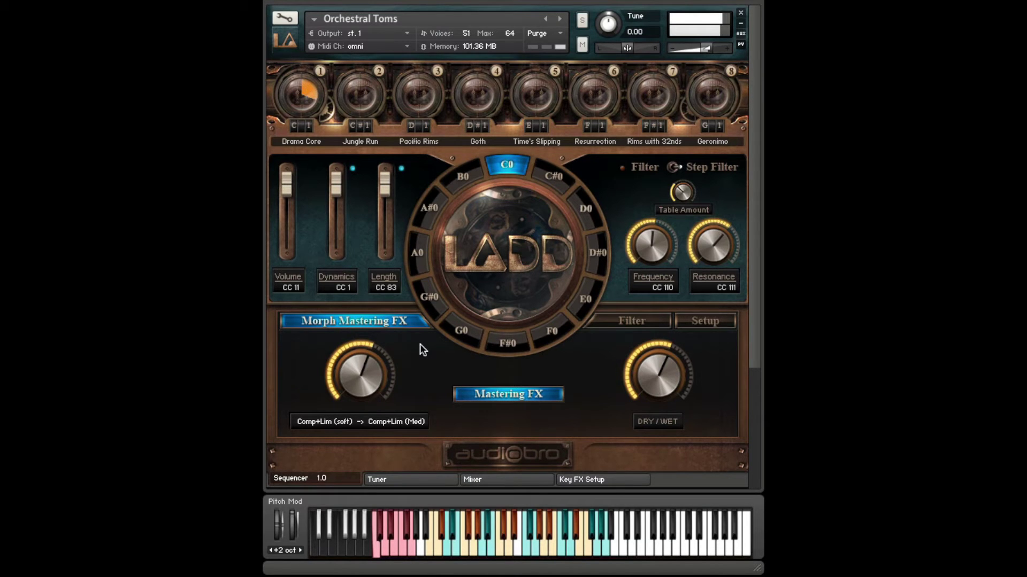
- Look through the sequence patterns, including Pacific Rims in slot 3, and return to the main performance page
left_click(309, 98)
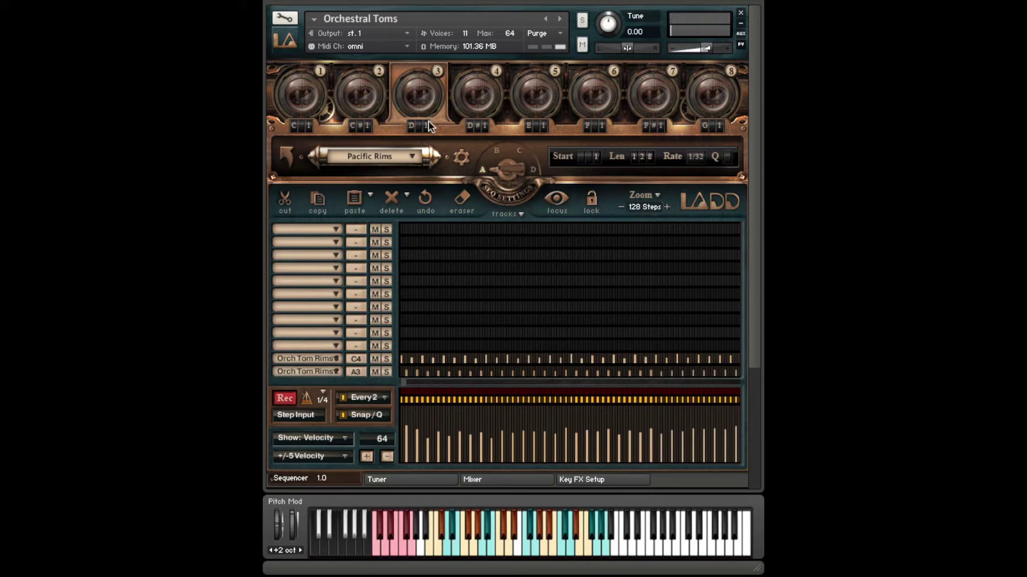
left_click(288, 155)
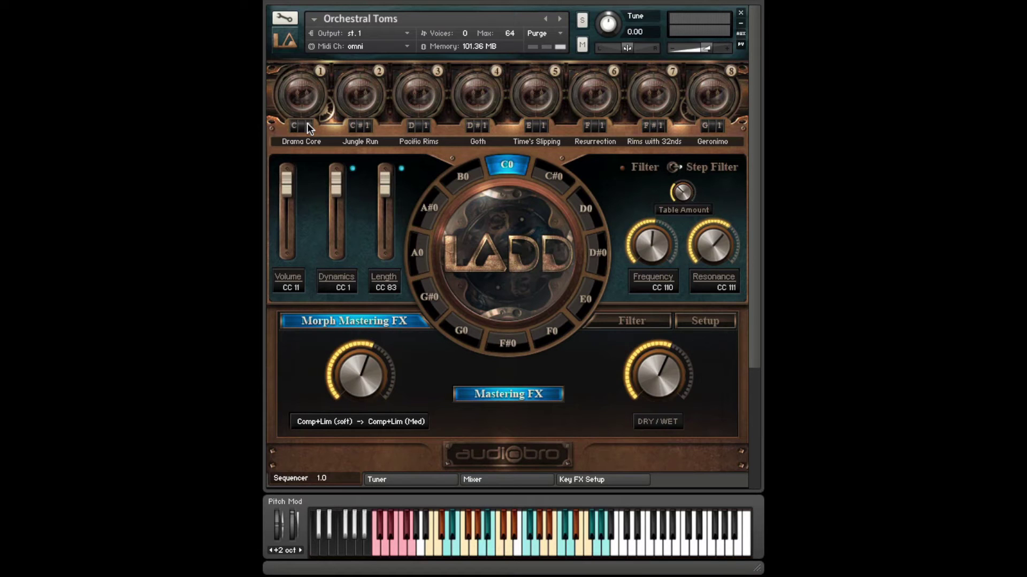
left_click_drag(309, 133, 366, 15)
left_click_drag(366, 117, 368, 126)
mouse_move(336, 183)
left_mouse_down()
mouse_move(335, 267)
mouse_move(338, 163)
left_mouse_up()
left_click_drag(329, 181, 289, 157)
- Collapse Orchestral Toms, unmute the Floor Toms Ensemble and expand its interface
left_click(289, 40)
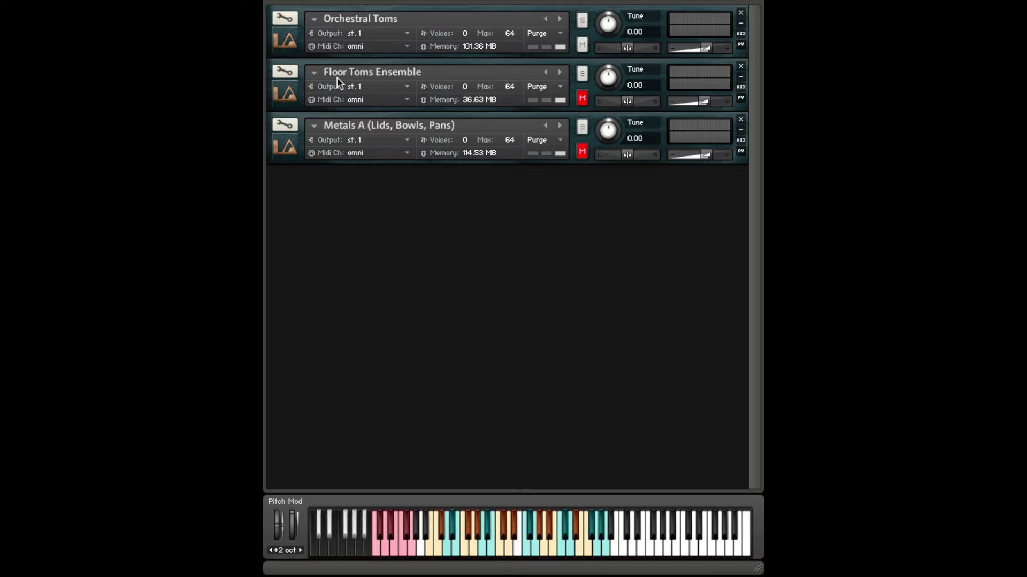
left_click(581, 97)
left_click(288, 91)
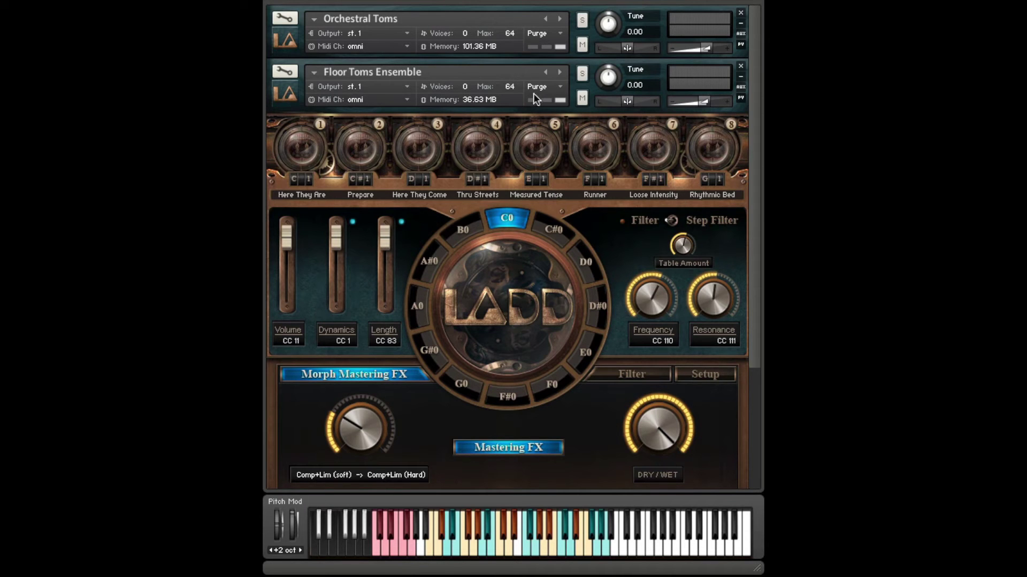
- Mute and collapse the Floor Toms Ensemble, and expand Orchestral Toms
left_click(581, 98)
left_click(287, 91)
left_click(287, 37)
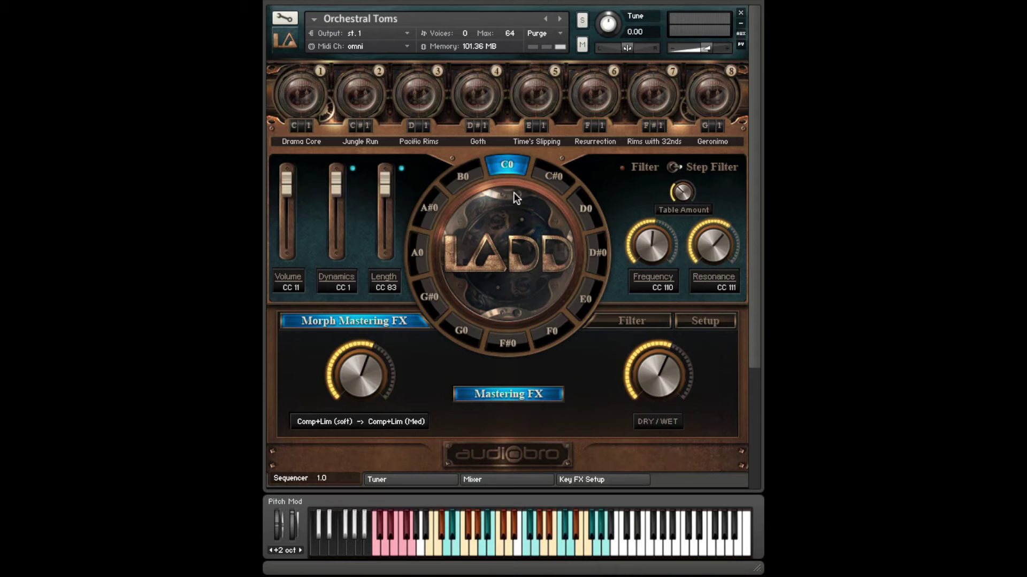
- Examine the Key FX Setup, Mixer and Tuner pages of Orchestral Toms, recheck the Mixer, and return to the Sequencer page
left_click(587, 477)
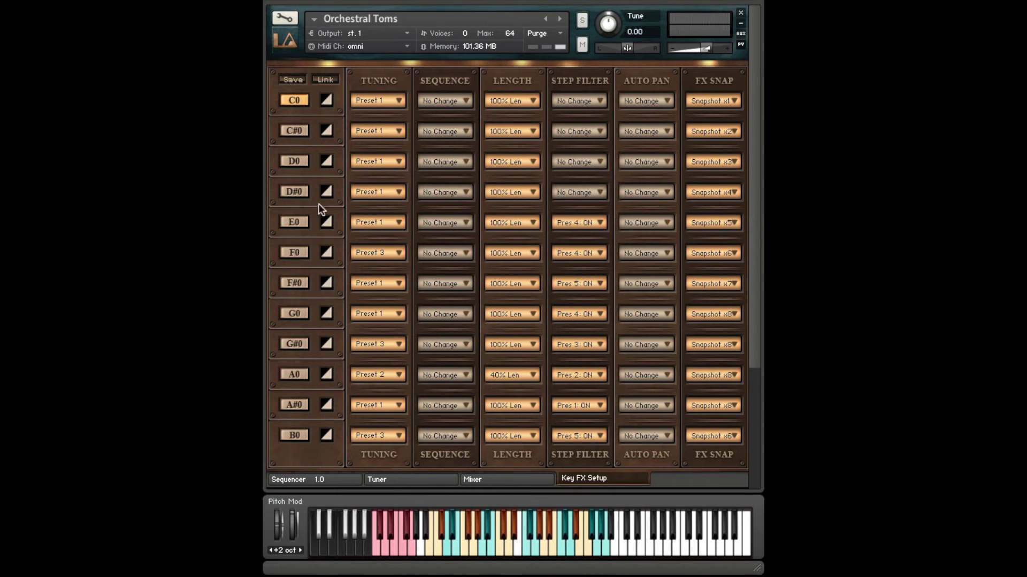
left_click(512, 480)
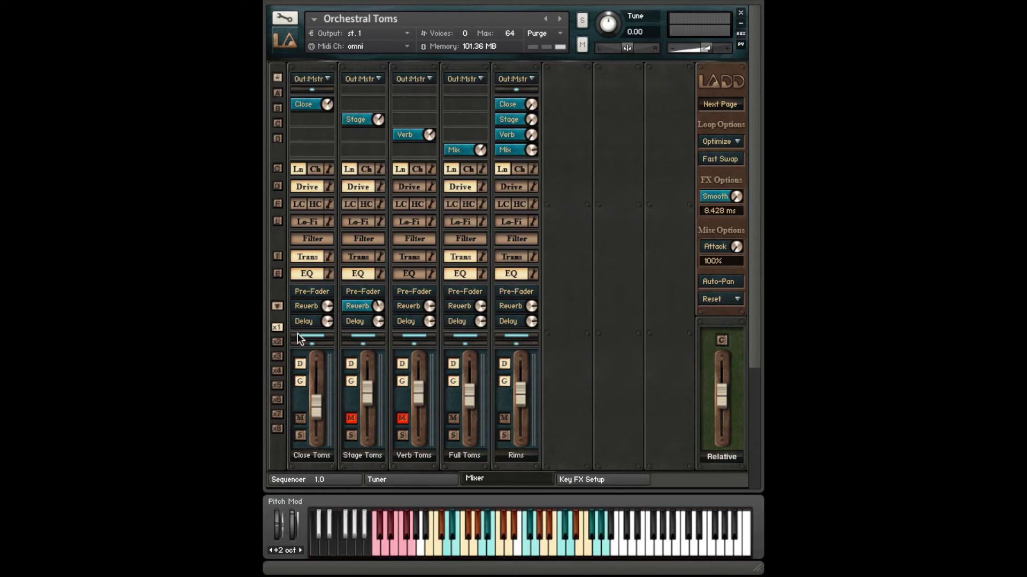
left_click(399, 478)
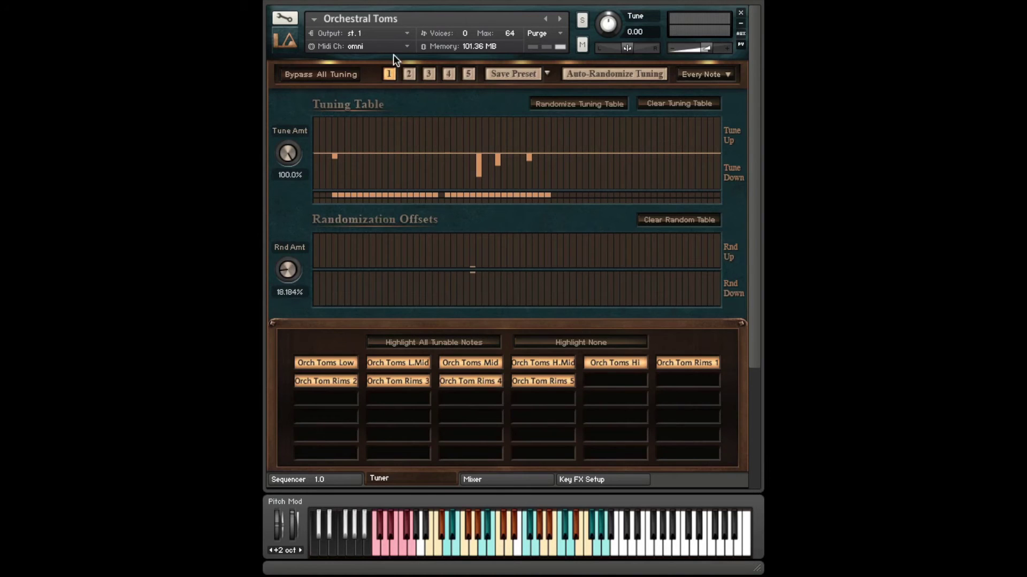
left_click(336, 480)
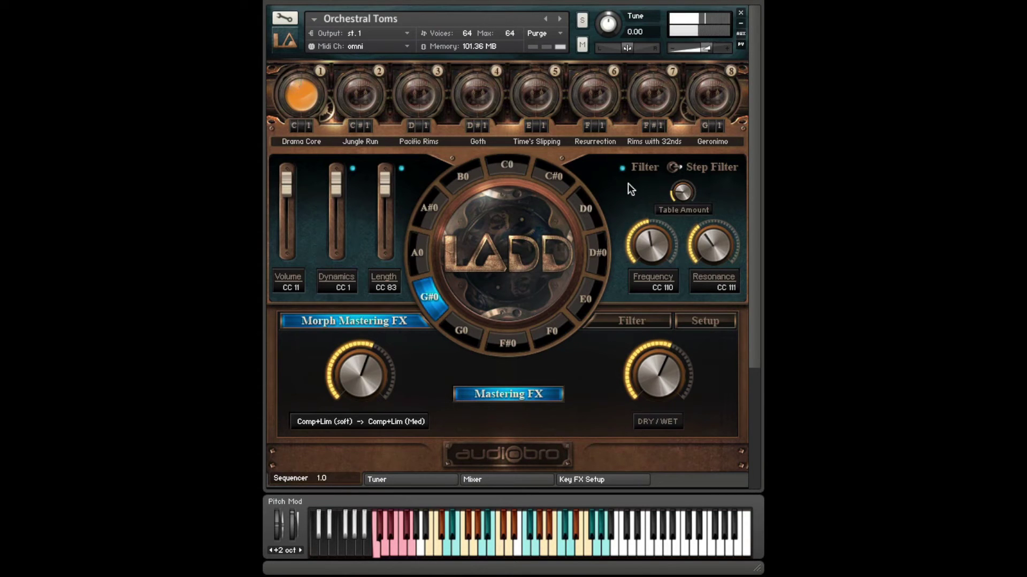
left_click(479, 482)
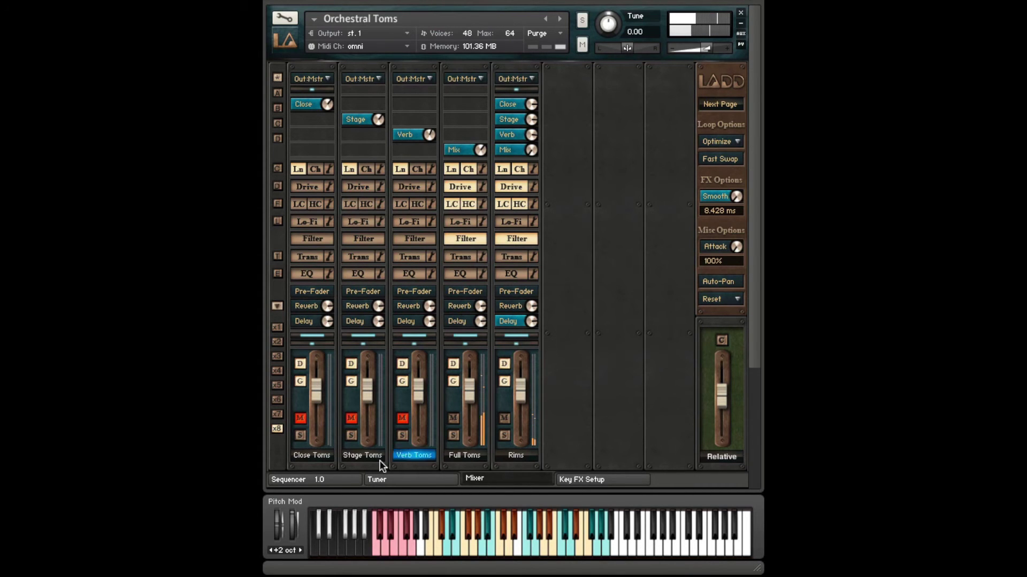
left_click(353, 479)
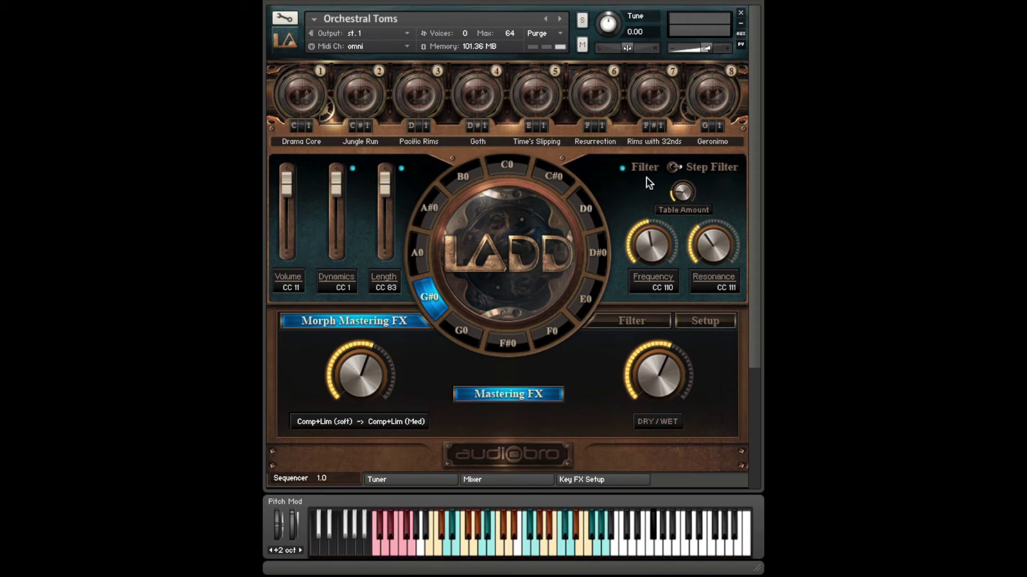
- Redraw the second half of filter preset 3's step table, lowering the steps to minimum and raising steps 17, 19, 21, 29 and 31
left_click(631, 319)
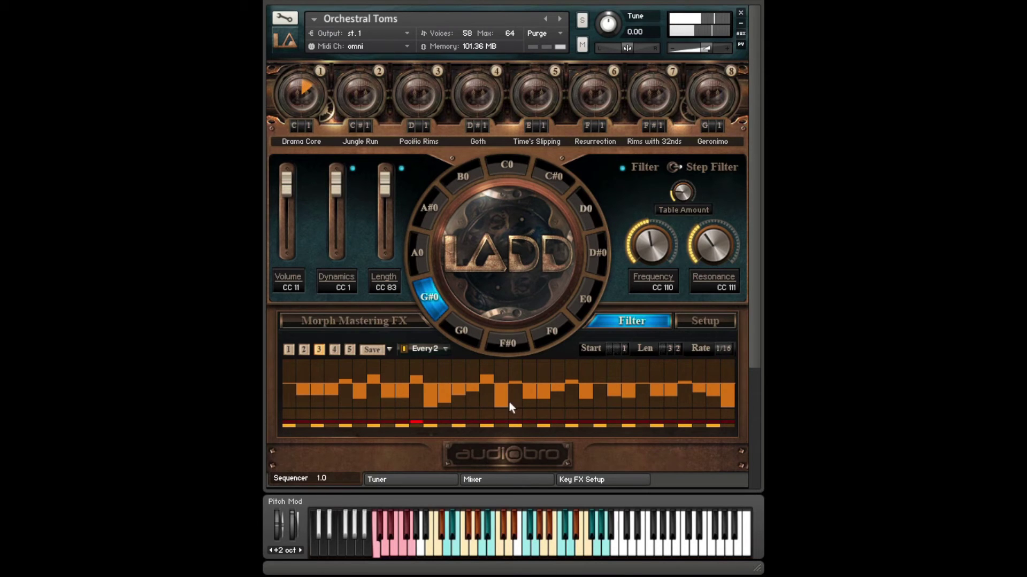
left_click_drag(509, 402, 755, 427)
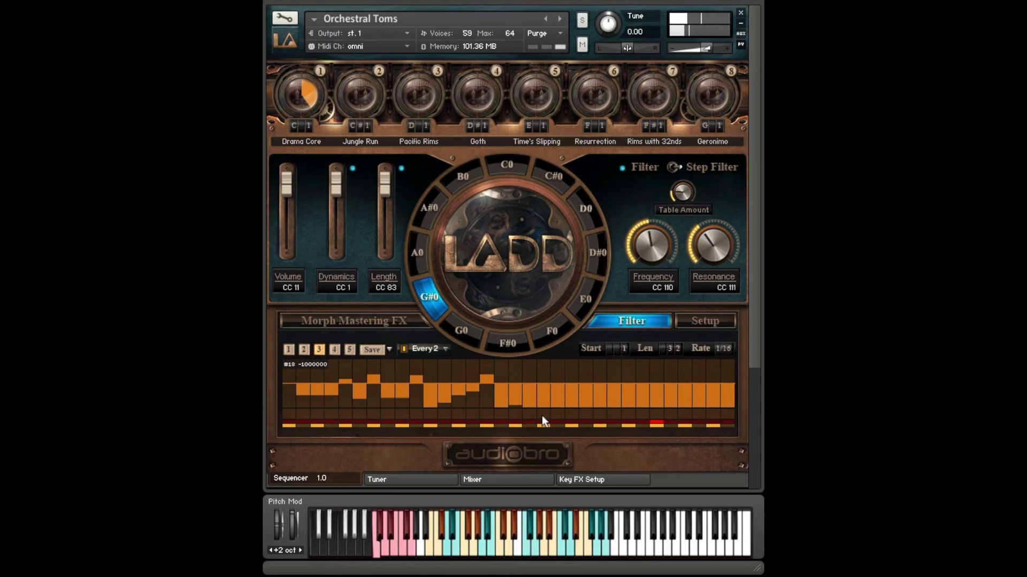
left_click(514, 369)
mouse_move(541, 377)
left_mouse_down()
mouse_move(570, 371)
mouse_move(599, 402)
mouse_move(659, 389)
left_mouse_up()
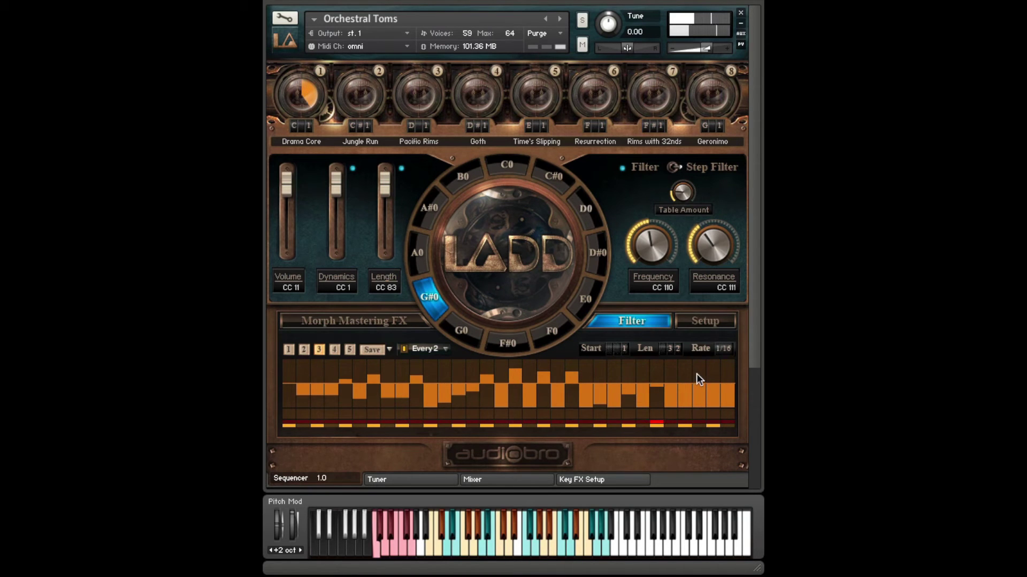
left_click(686, 367)
left_click(711, 367)
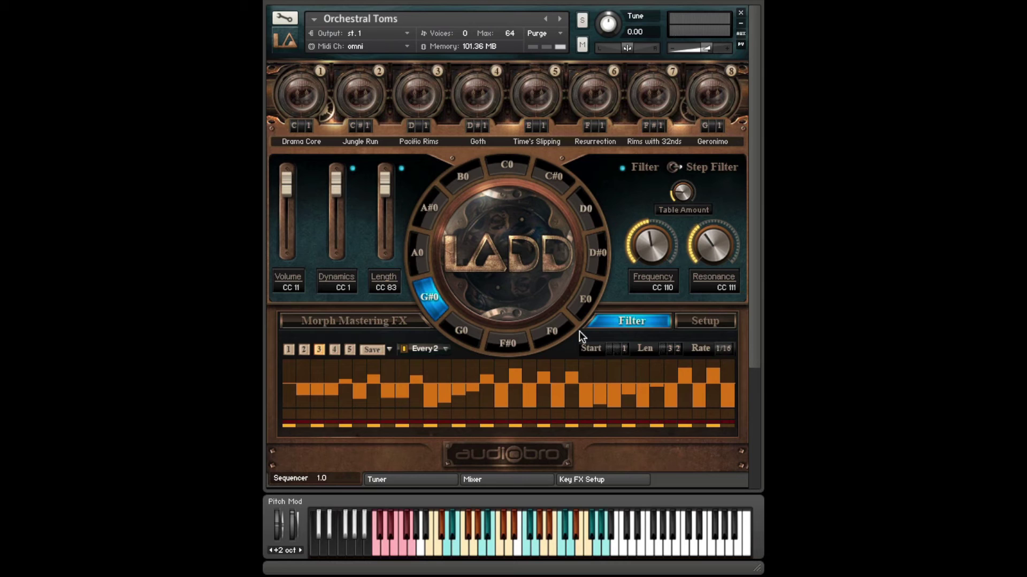
- Audition step filter presets 1, 2 and 4 on the playing toms sequence
left_click(304, 350)
left_click(289, 351)
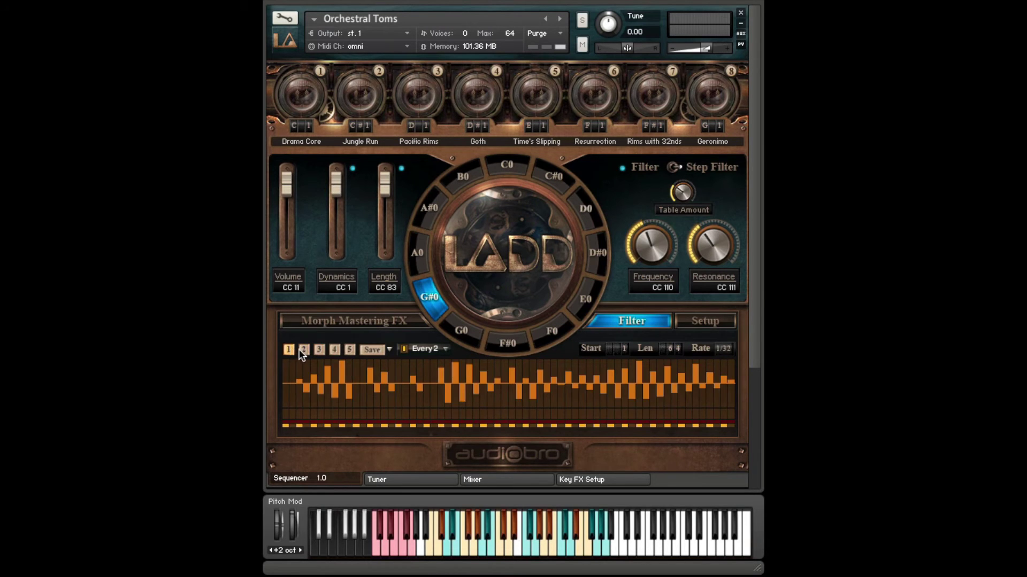
left_click(303, 350)
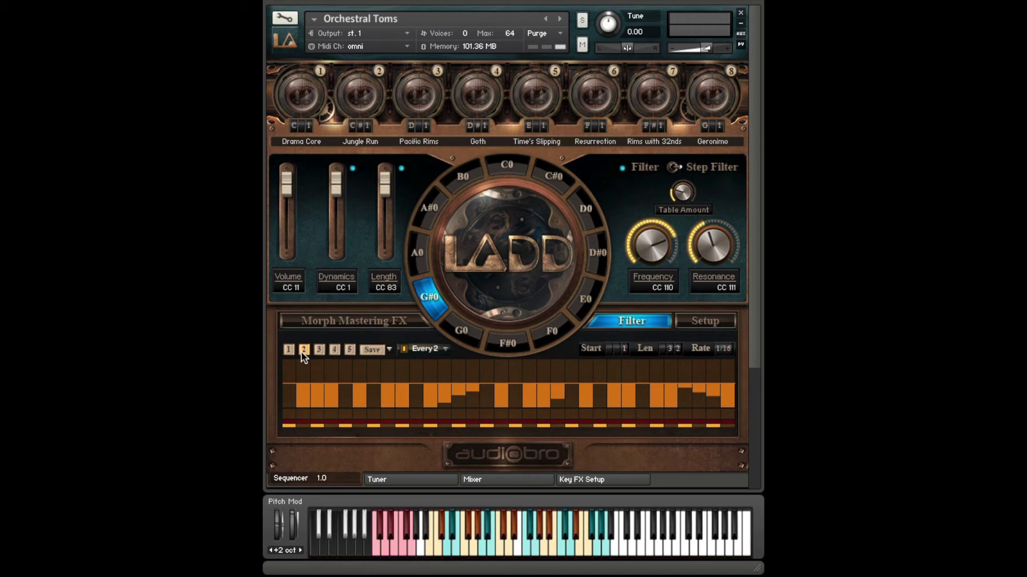
left_click(333, 348)
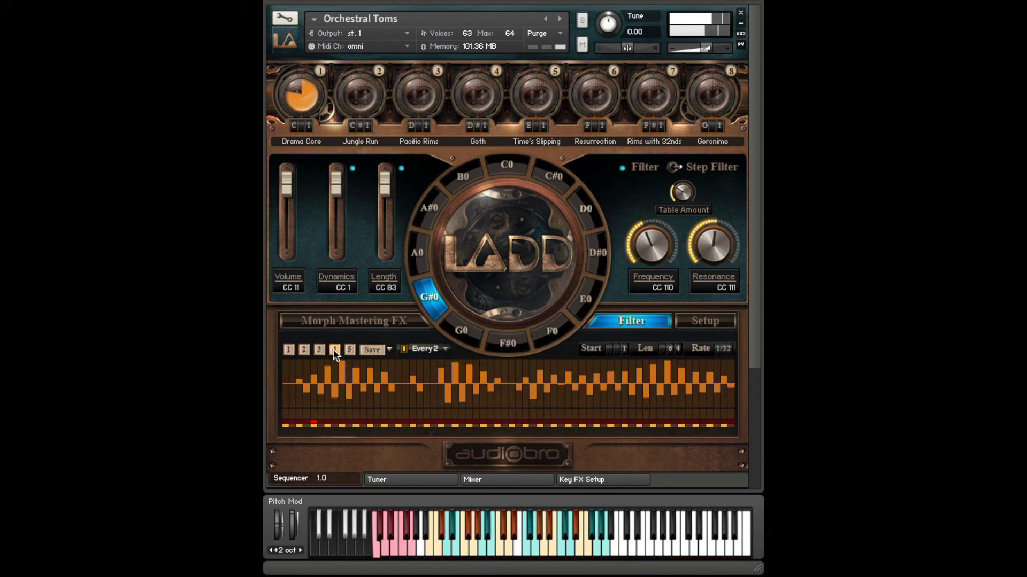
left_click(303, 348)
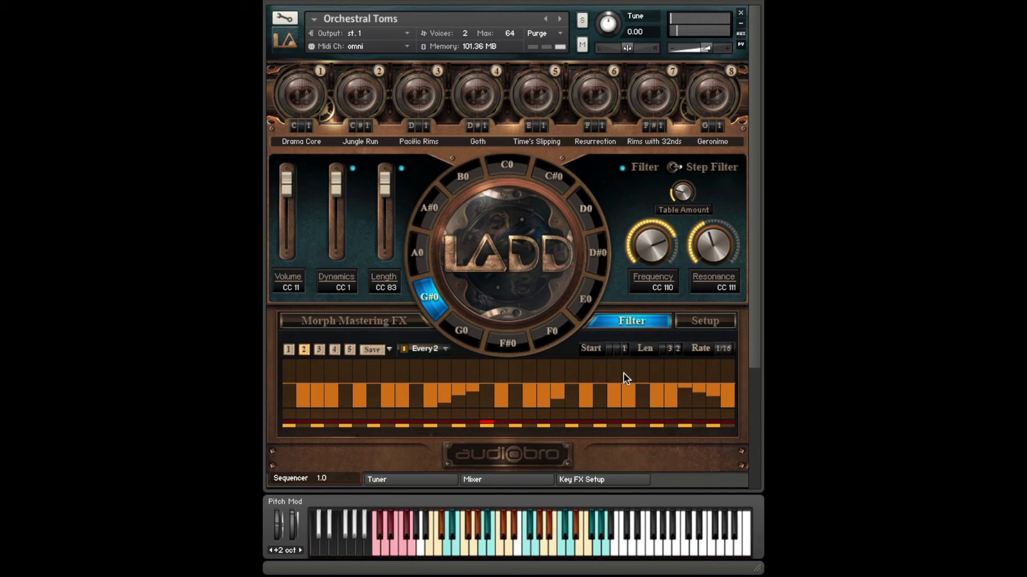
left_click(334, 349)
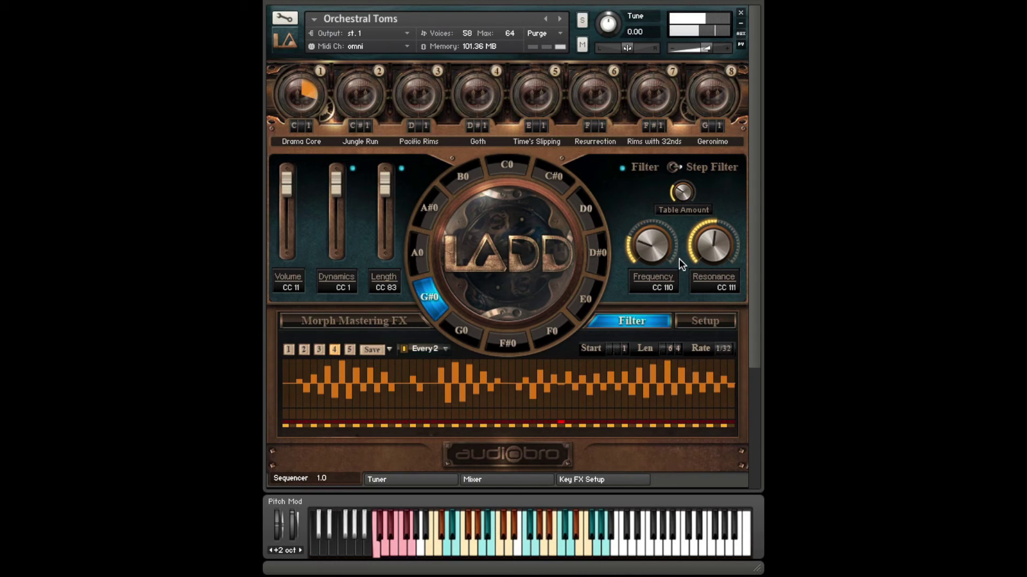
- Sweep the filter Frequency up and down while the sequence plays with step filter preset 4
scroll(676, 256, "up", 10)
scroll(681, 263, "down", 15)
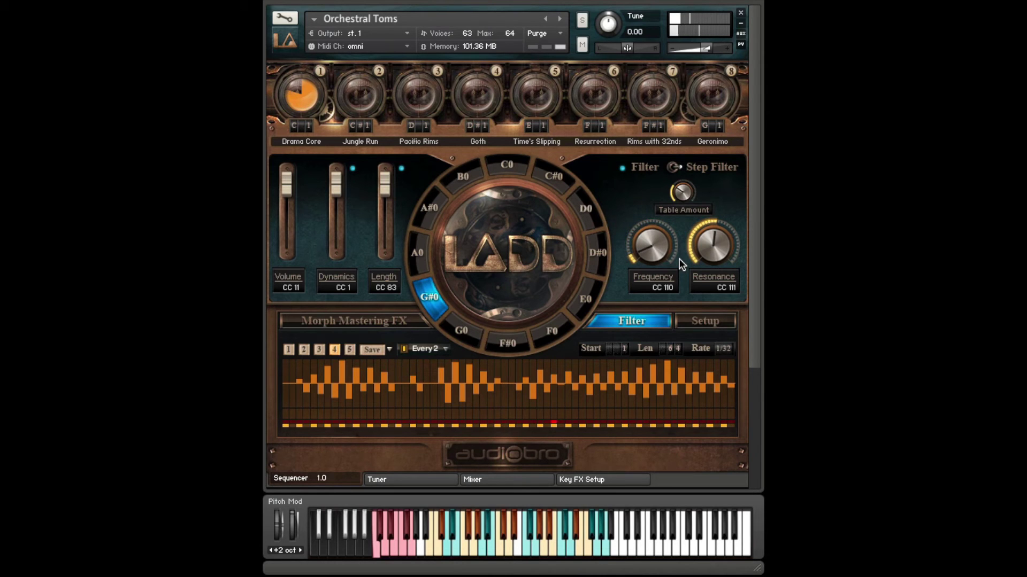
scroll(681, 264, "up", 4)
scroll(680, 264, "up", 2)
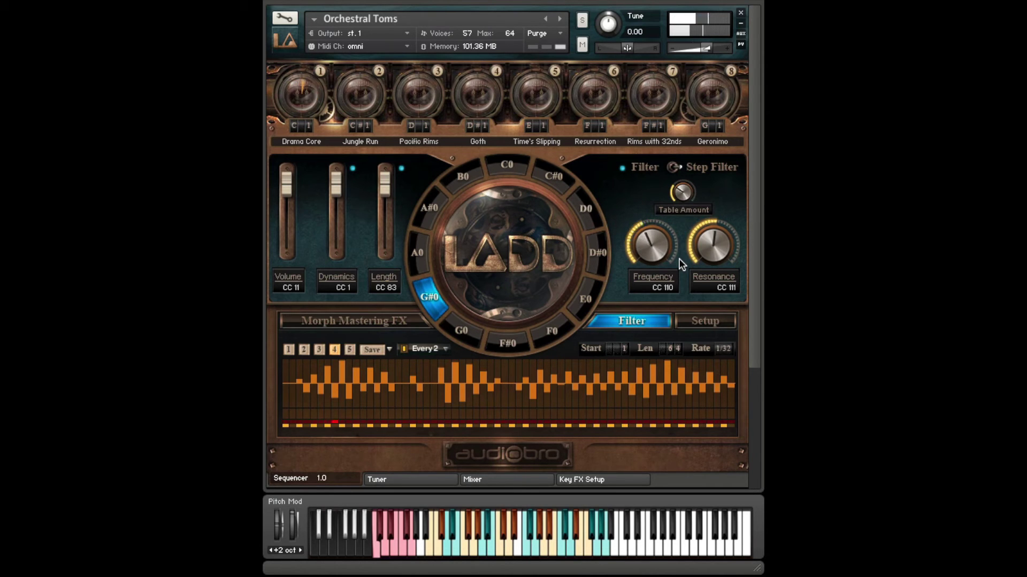
scroll(680, 264, "up", 1)
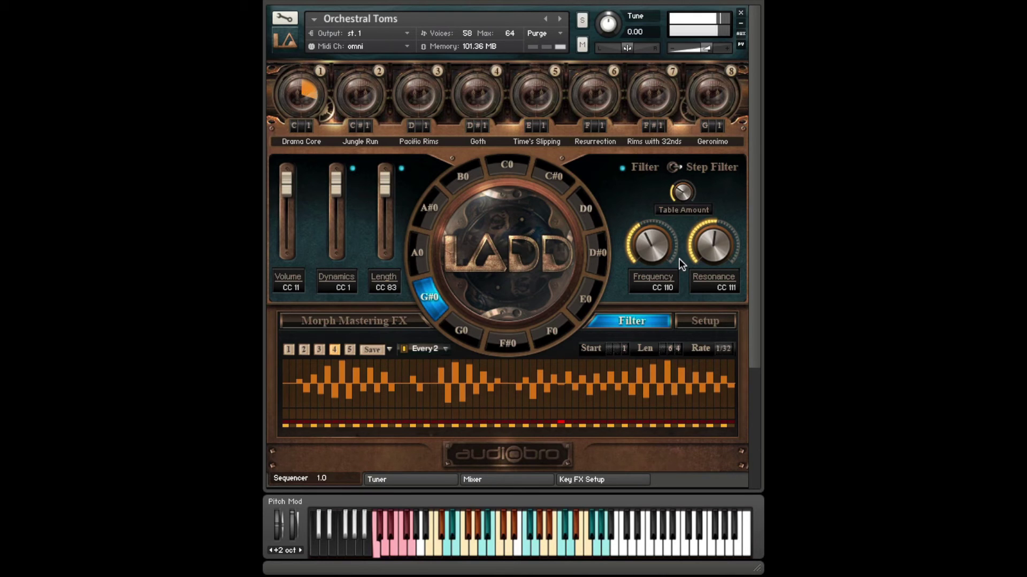
scroll(681, 263, "up", 1)
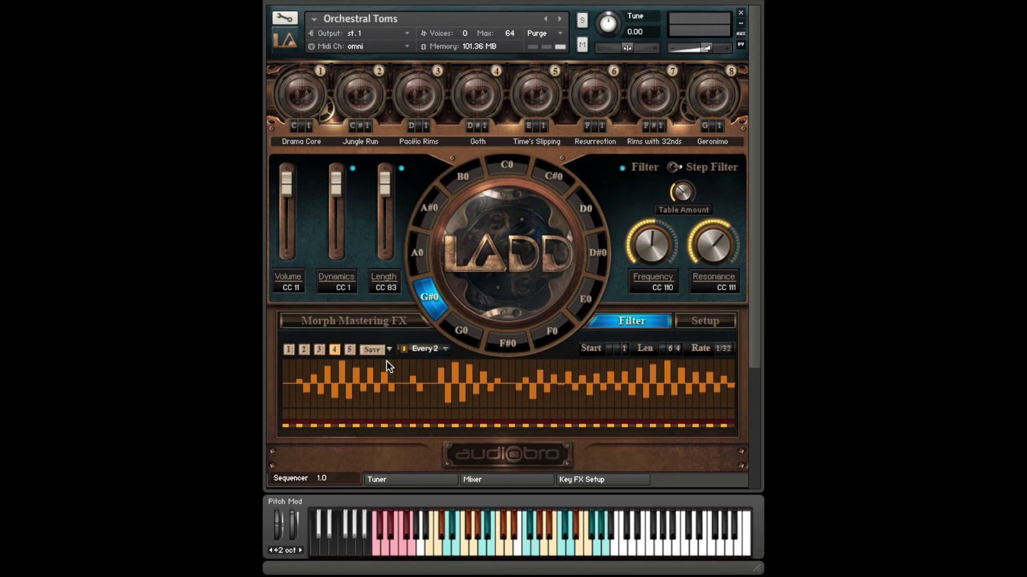
- Compare step filter presets 2 to 5, recall preset 3, and check the options for saving the filter preset
left_click(304, 349)
left_click(320, 349)
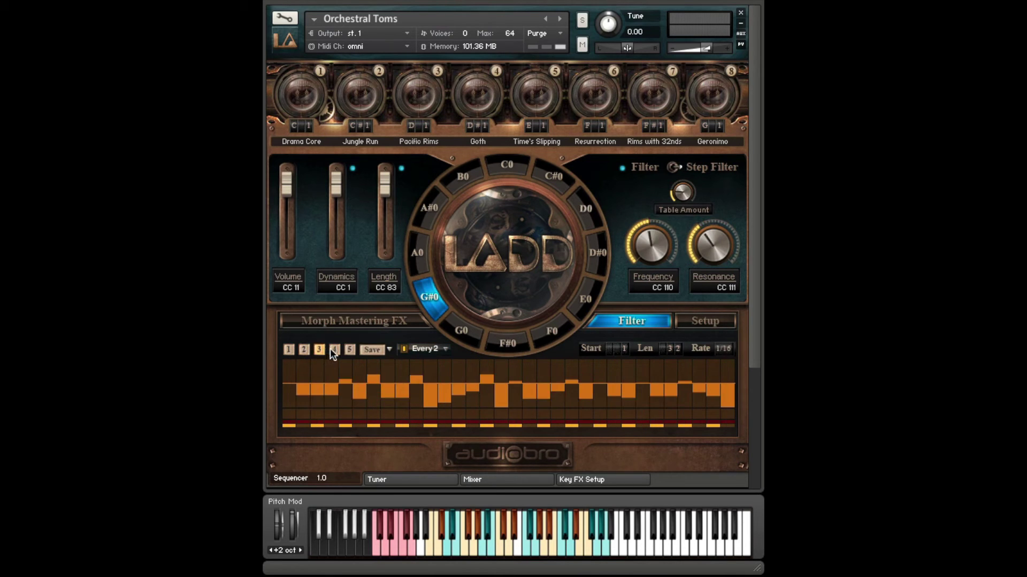
left_click(334, 350)
left_click(349, 349)
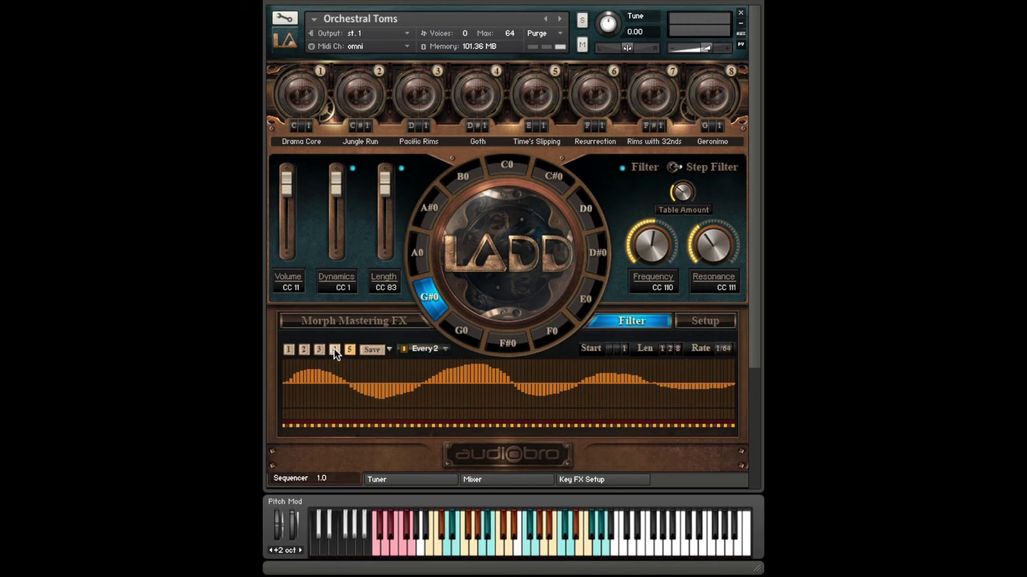
left_click(334, 349)
left_click(320, 349)
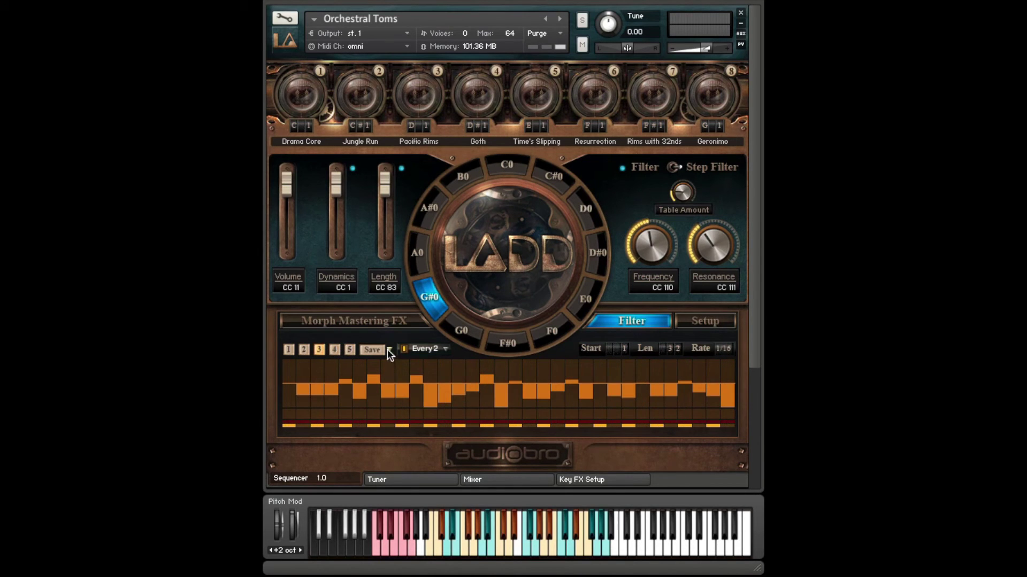
left_click(389, 349)
left_click(389, 329)
- Open the instrument's Setup page and check the Input Quantize options for Notes
left_click(721, 324)
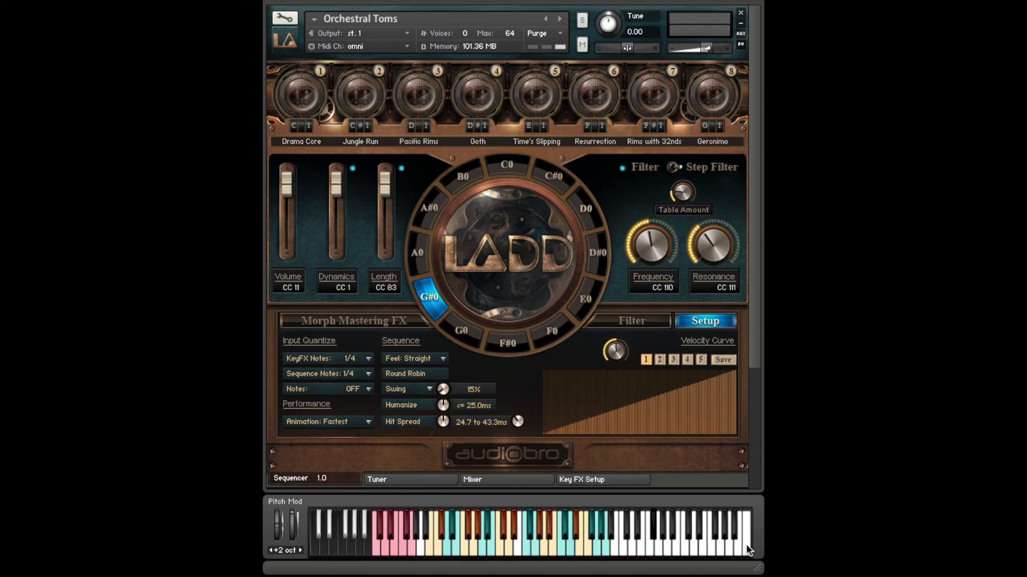
left_click(368, 390)
left_click(368, 390)
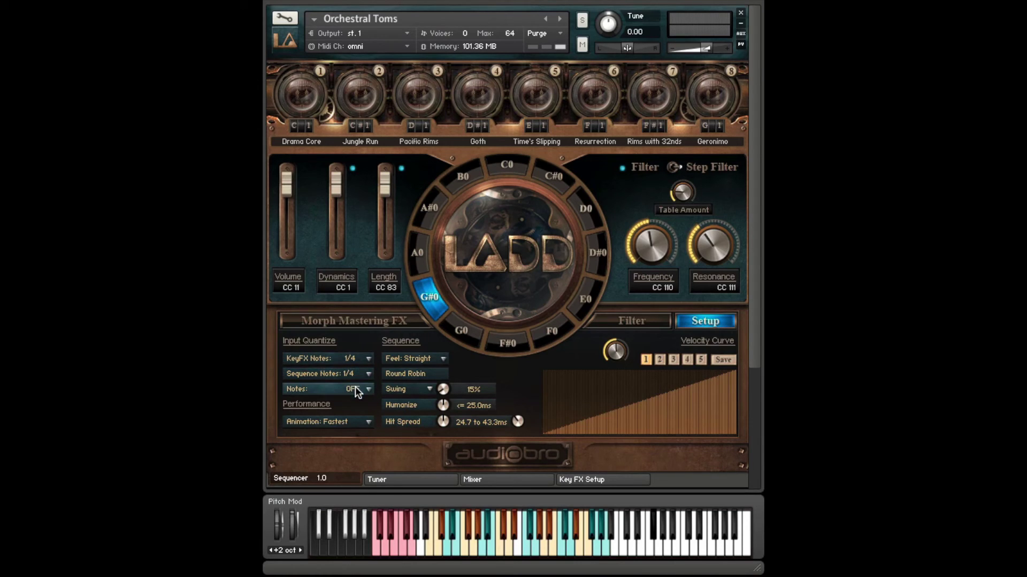
- Review the Animation performance options and the sequence Feel options, keeping Fastest and Straight, and toggle Round Robin on and off
left_click(368, 424)
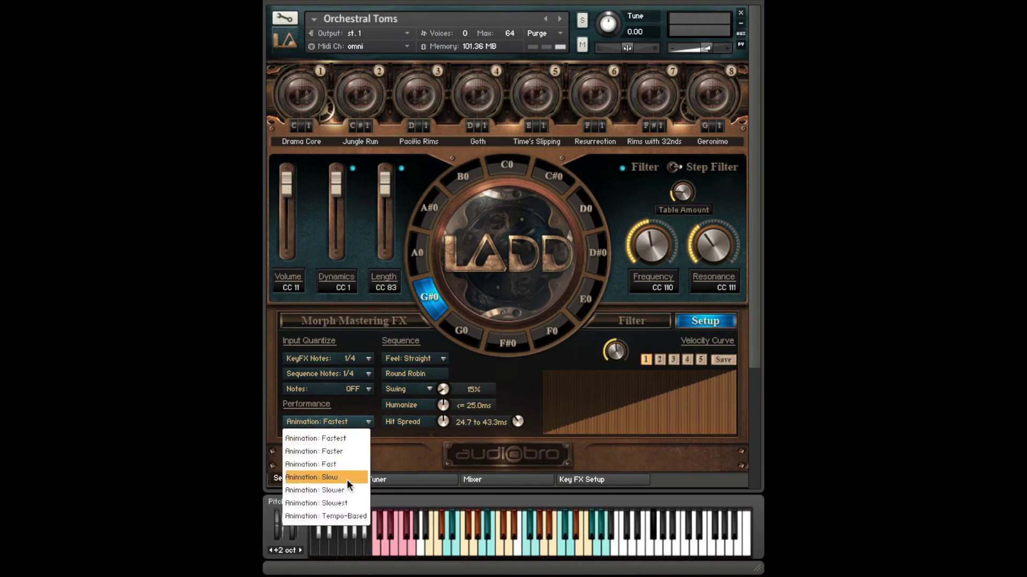
left_click(349, 409)
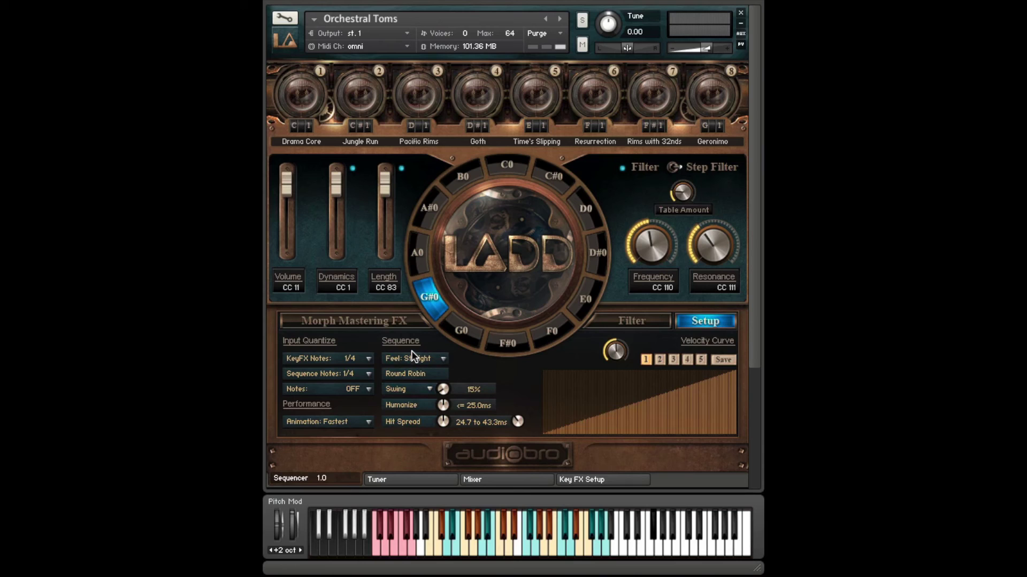
left_click(443, 359)
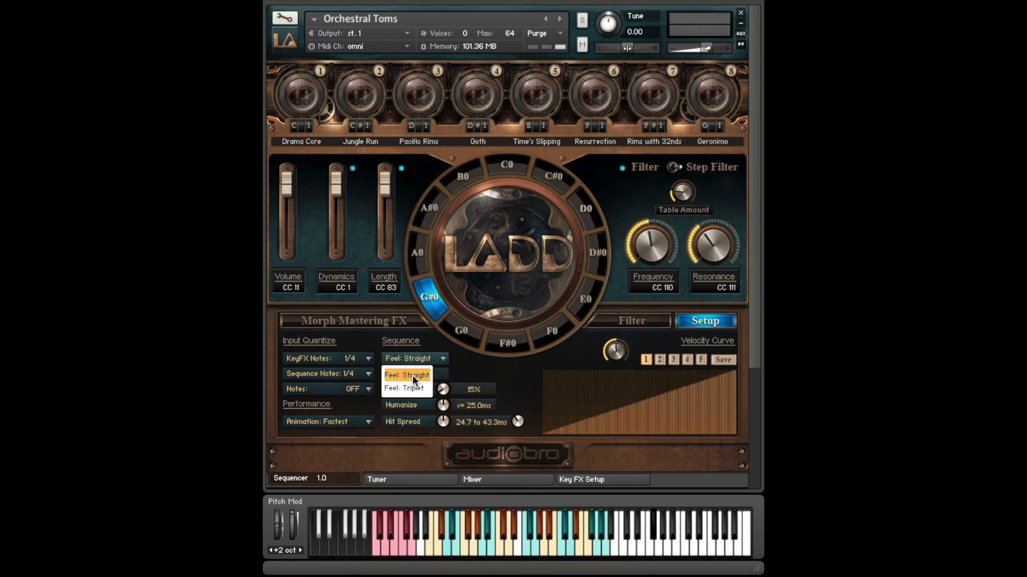
left_click(422, 347)
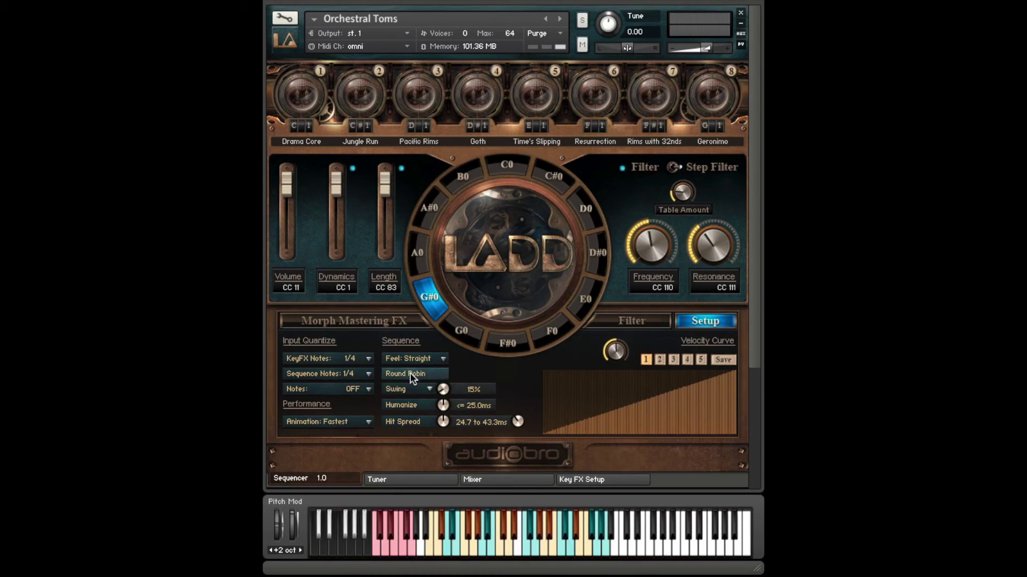
left_click(426, 374)
left_click(426, 374)
- Set Humanize to 13.23 ms and Hit Spread to 12.2 to 30.8 ms, and enable both
left_click_drag(443, 405, 463, 501)
left_click_drag(443, 423, 442, 369)
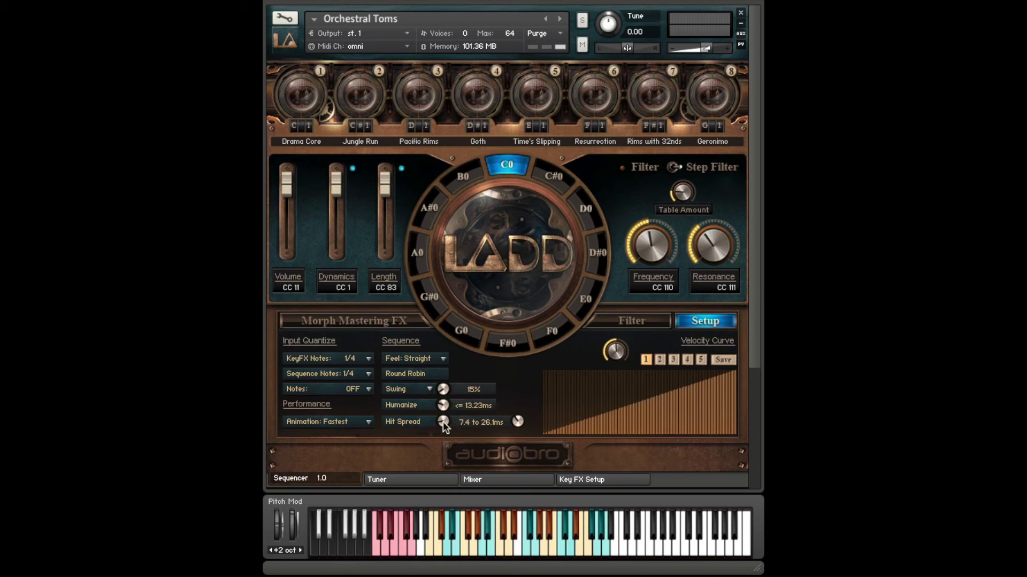
left_click_drag(442, 425, 444, 398)
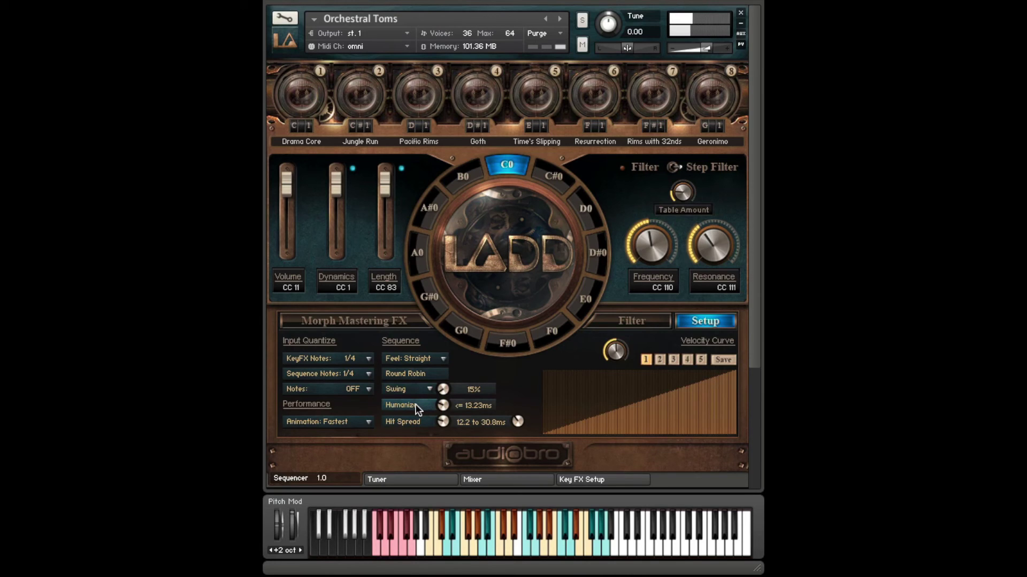
left_click(416, 407)
left_click(417, 422)
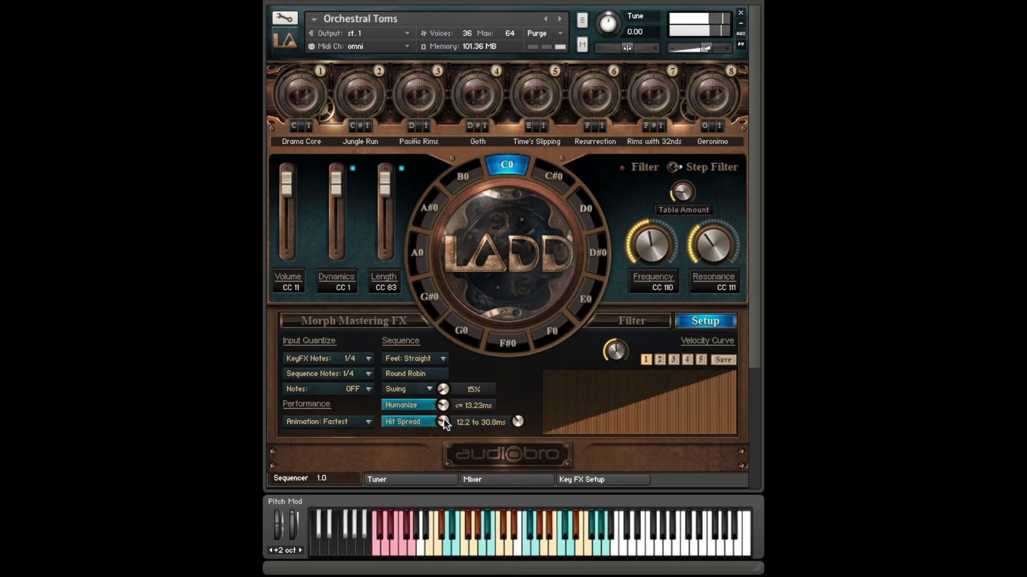
- Raise Humanize to 32.35 ms and Hit Spread to 33.5 to 52.2 ms while the sequence plays, and disable both
left_click_drag(444, 418, 457, 317)
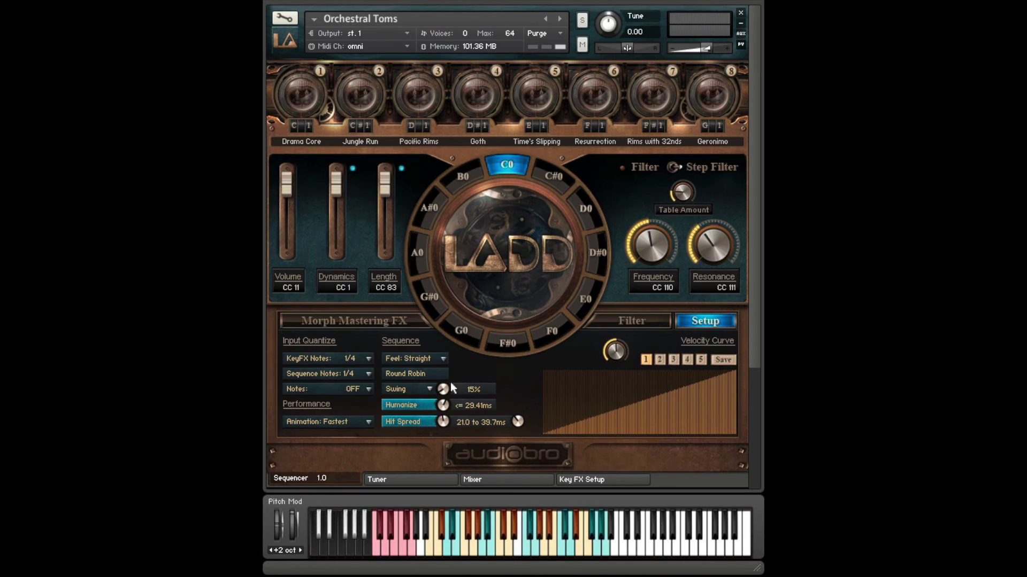
mouse_move(452, 383)
left_mouse_down()
mouse_move(452, 372)
mouse_move(448, 383)
left_mouse_up()
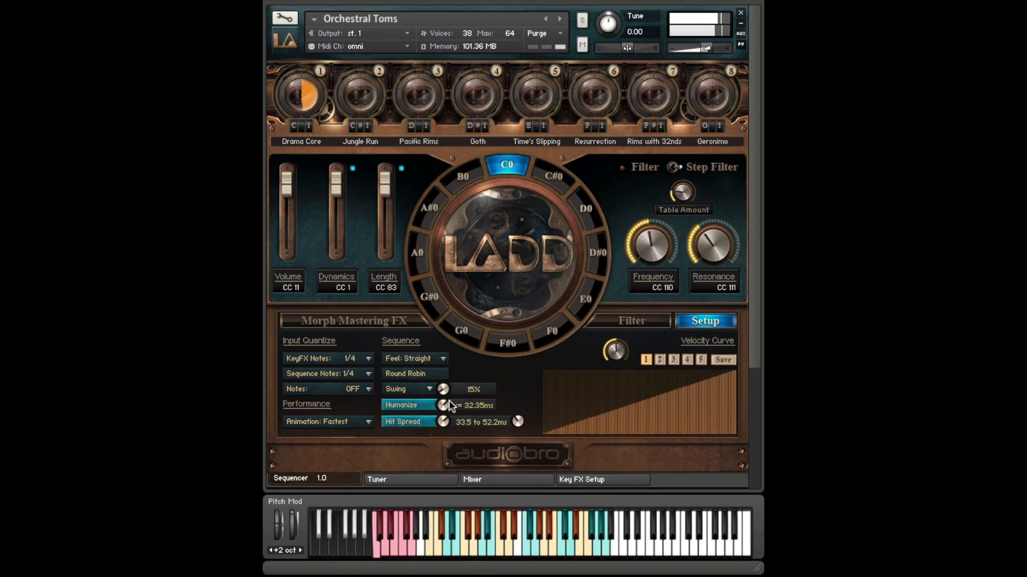
left_click(425, 406)
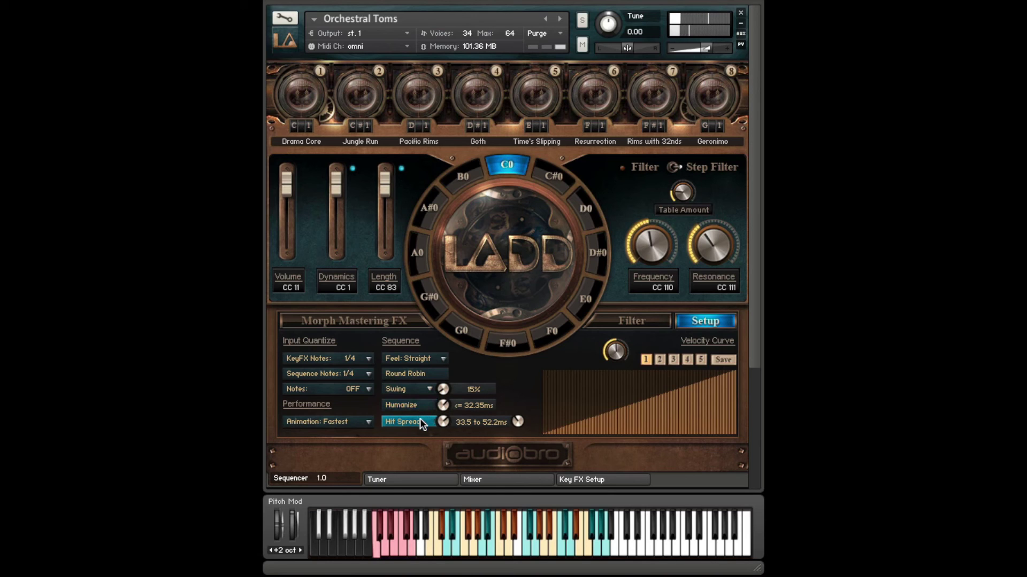
left_click(419, 419)
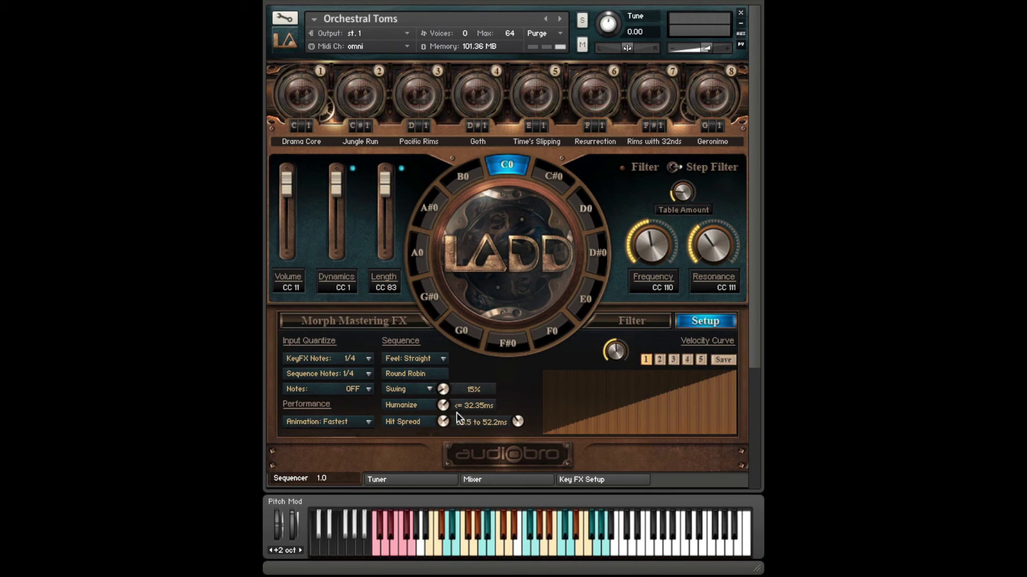
- Reduce Hit Spread to 17.7 to 36.4 ms and audition Hit Spread and Humanize separately
mouse_move(438, 424)
left_mouse_down()
mouse_move(445, 448)
mouse_move(444, 431)
left_mouse_up()
left_click_drag(444, 419, 448, 458)
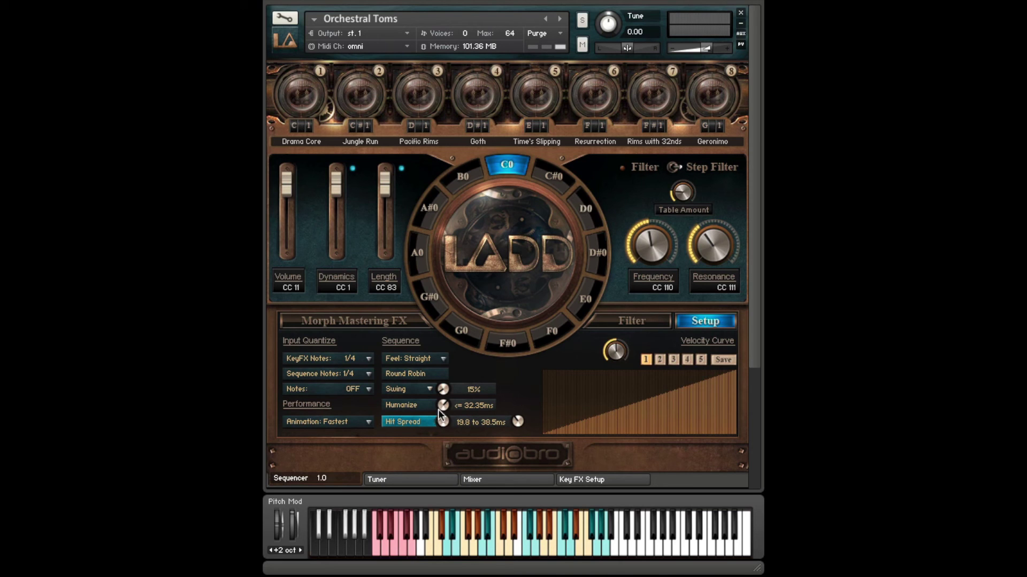
left_click_drag(442, 418, 439, 428)
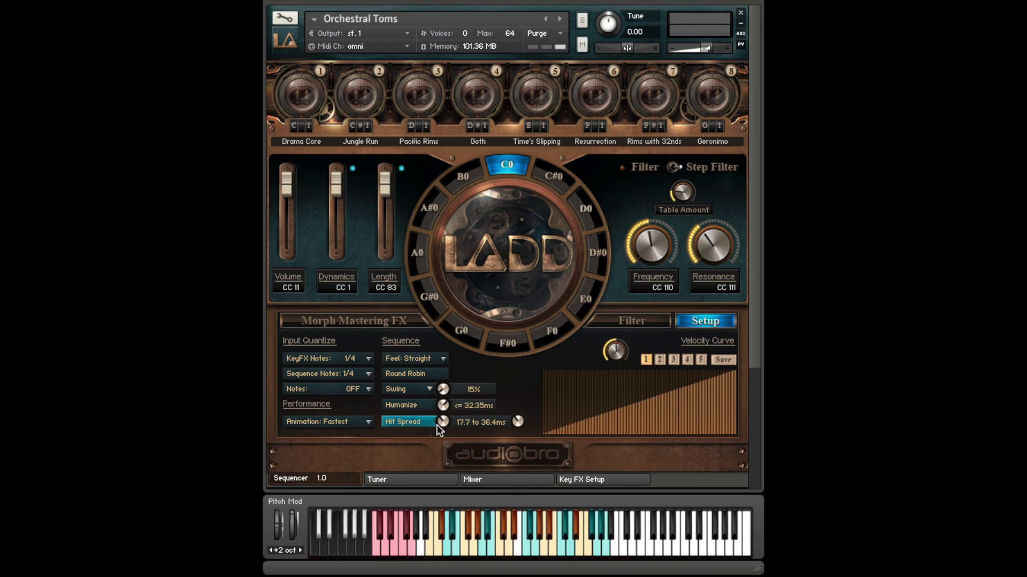
left_click(413, 409)
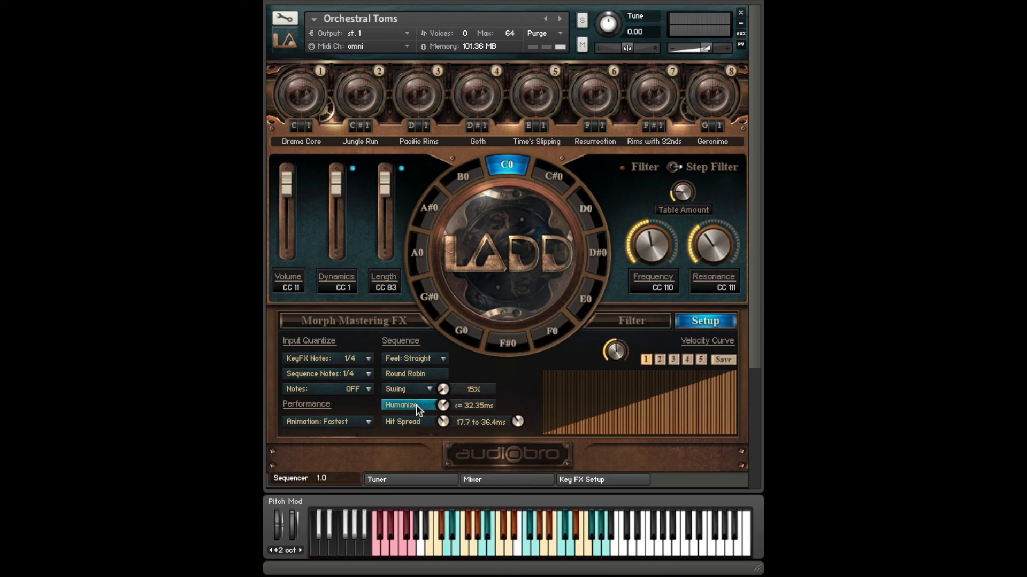
left_click(416, 405)
- Collapse and mute Orchestral Toms, and expand and unmute the Metals A (Lids, Bowls, Pans) instrument
left_click(285, 39)
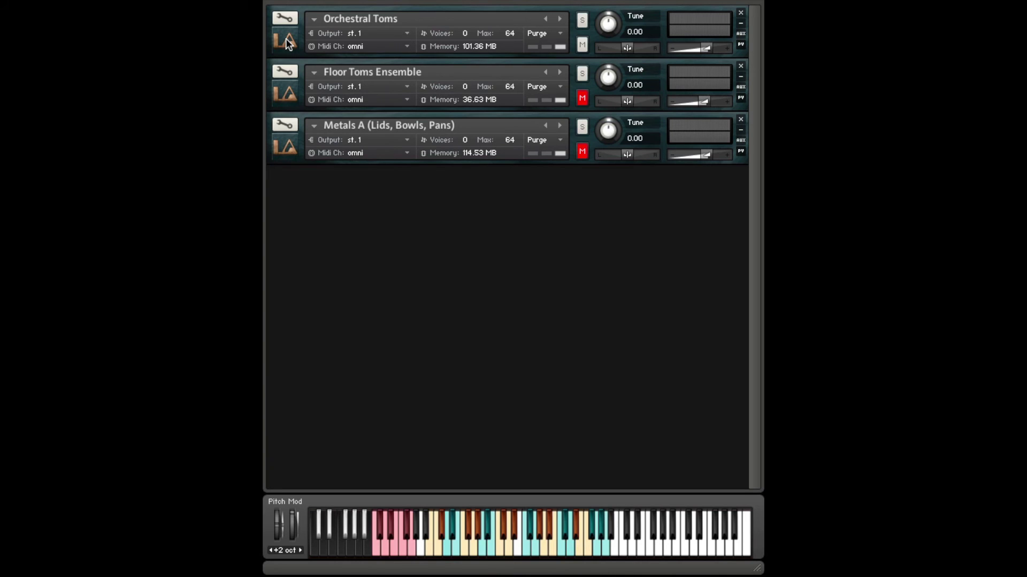
left_click(583, 44)
left_click(284, 146)
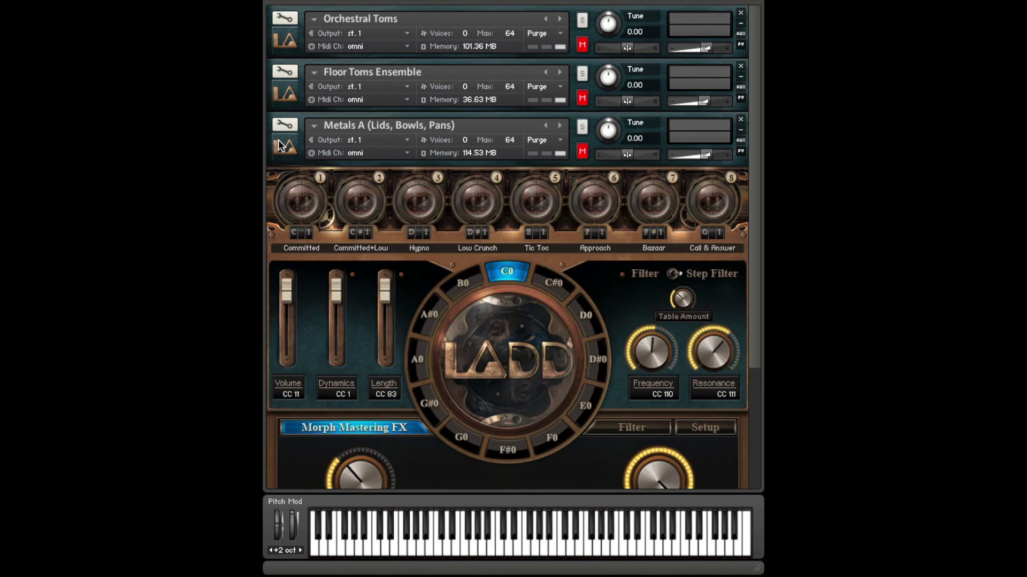
left_click(582, 151)
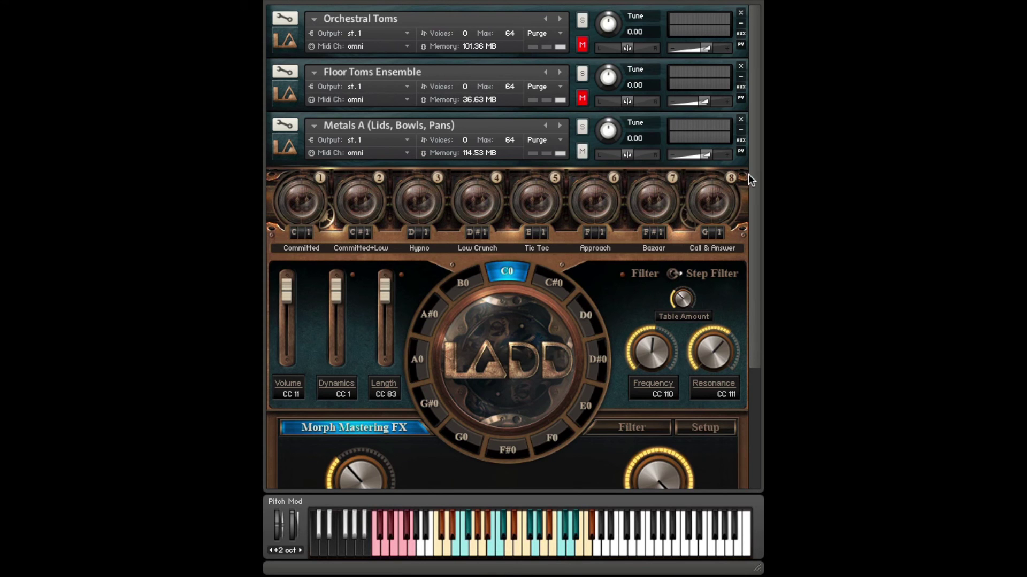
left_click_drag(749, 175, 751, 251)
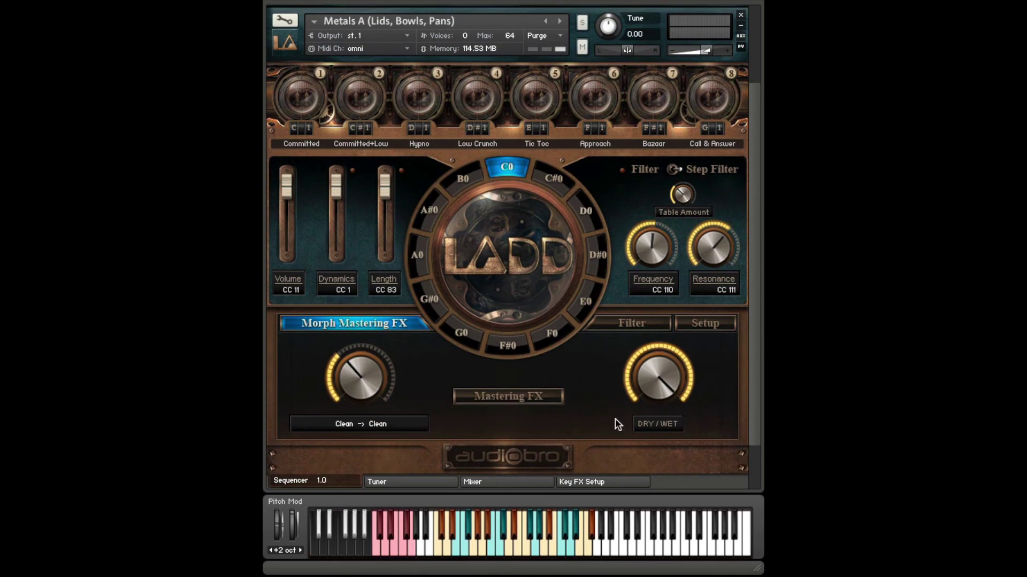
- Open the Metals A Setup page and sweep the sequence Swing up to 50%, then back down to 12%, during playback
left_click(717, 326)
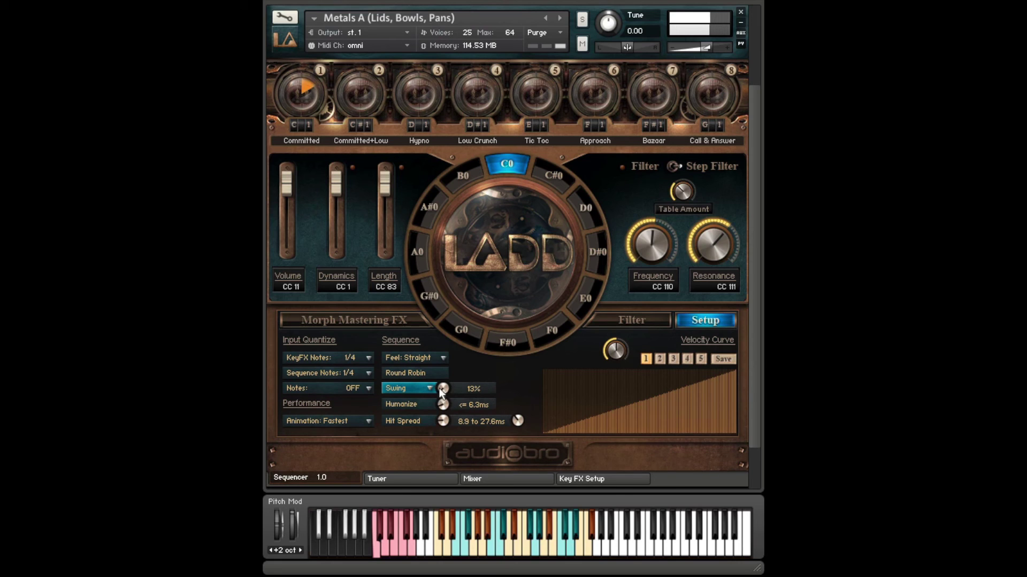
left_click_drag(442, 393, 443, 393)
left_click_drag(442, 386, 444, 350)
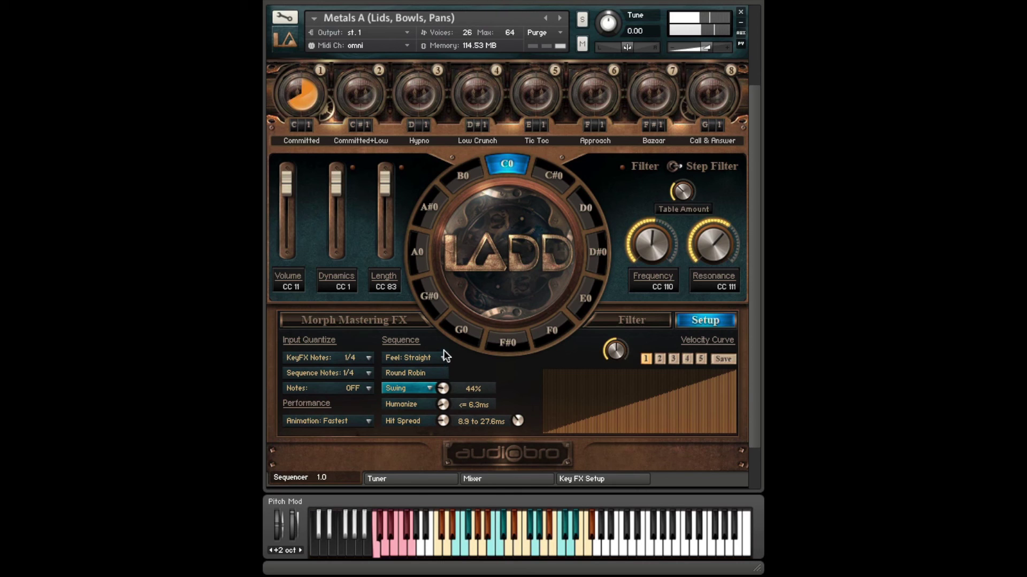
left_click_drag(443, 386, 443, 378)
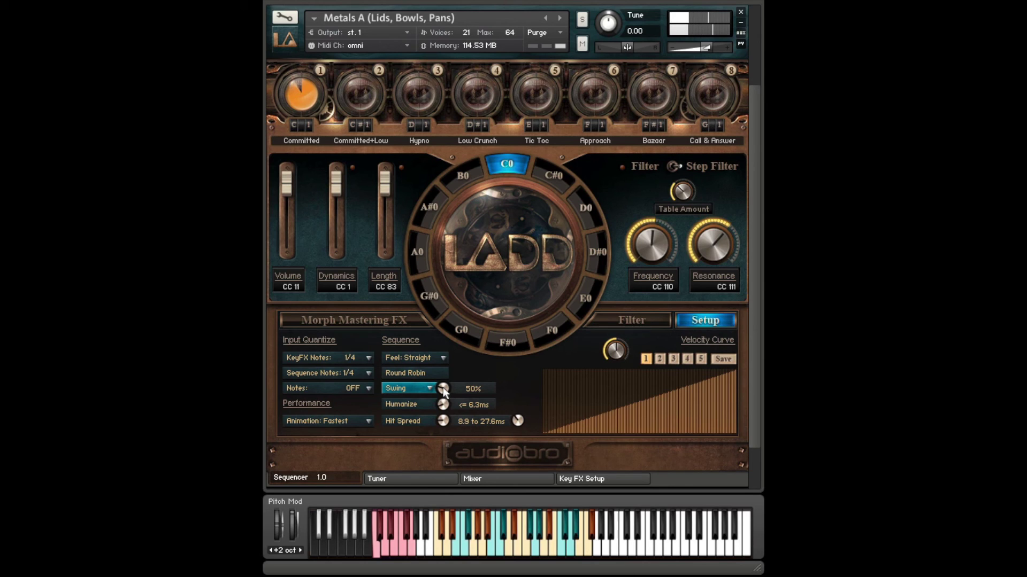
left_click_drag(442, 387, 443, 436)
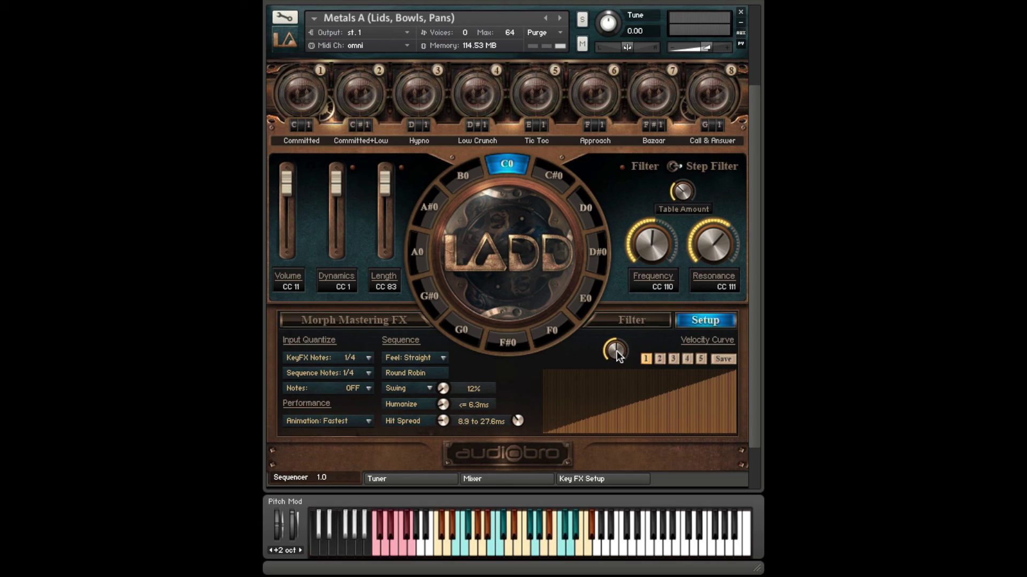
- Try reshaping the velocity curve freehand and with its knob, recalling preset 1 in between and restoring the linear curve at the end
mouse_move(617, 351)
left_mouse_down()
mouse_move(614, 399)
mouse_move(614, 309)
mouse_move(608, 367)
mouse_move(609, 354)
left_mouse_up()
mouse_move(611, 409)
left_mouse_down()
mouse_move(711, 385)
mouse_move(669, 407)
mouse_move(602, 411)
left_mouse_up()
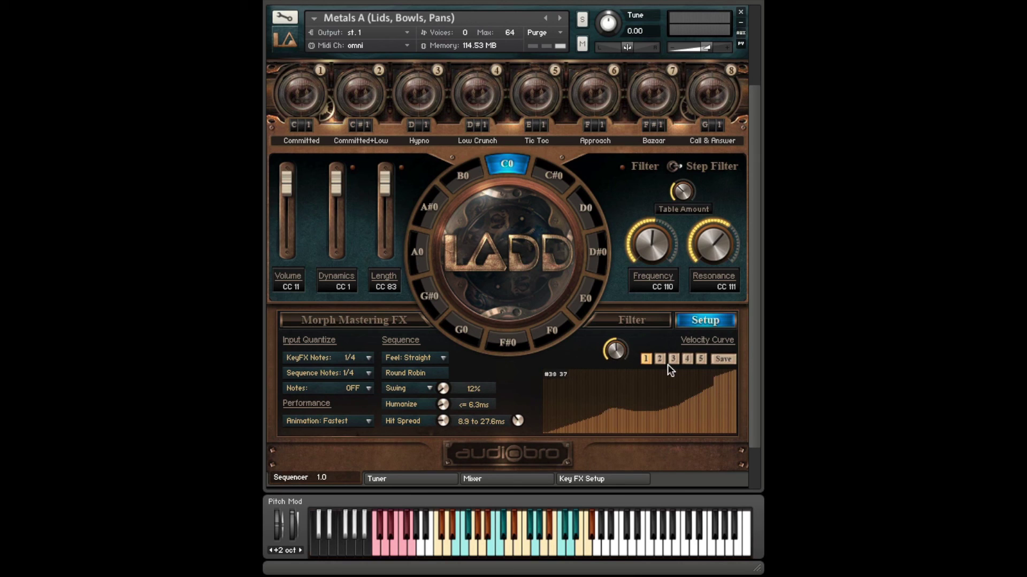
left_click(646, 359)
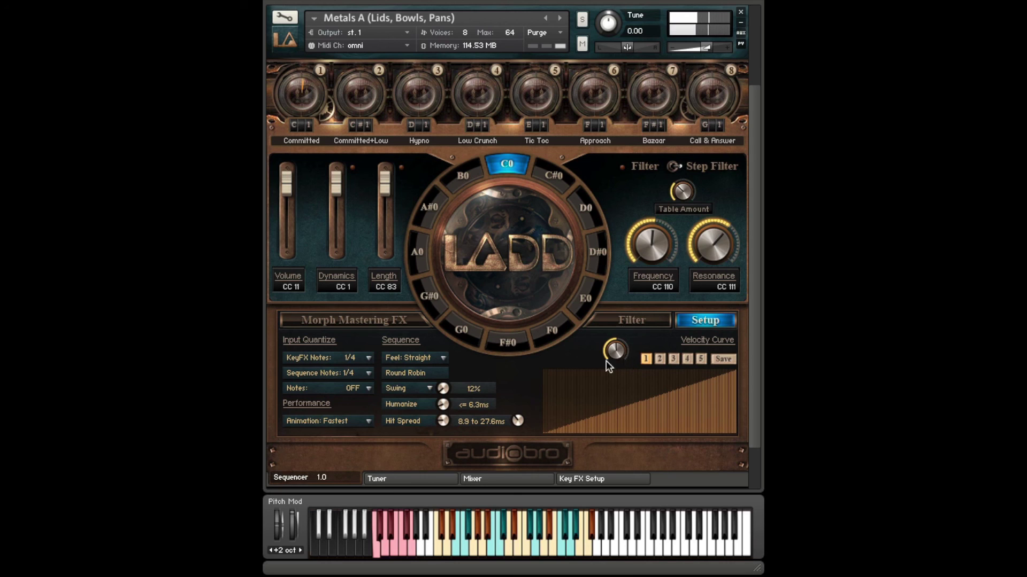
left_click_drag(614, 354, 610, 287)
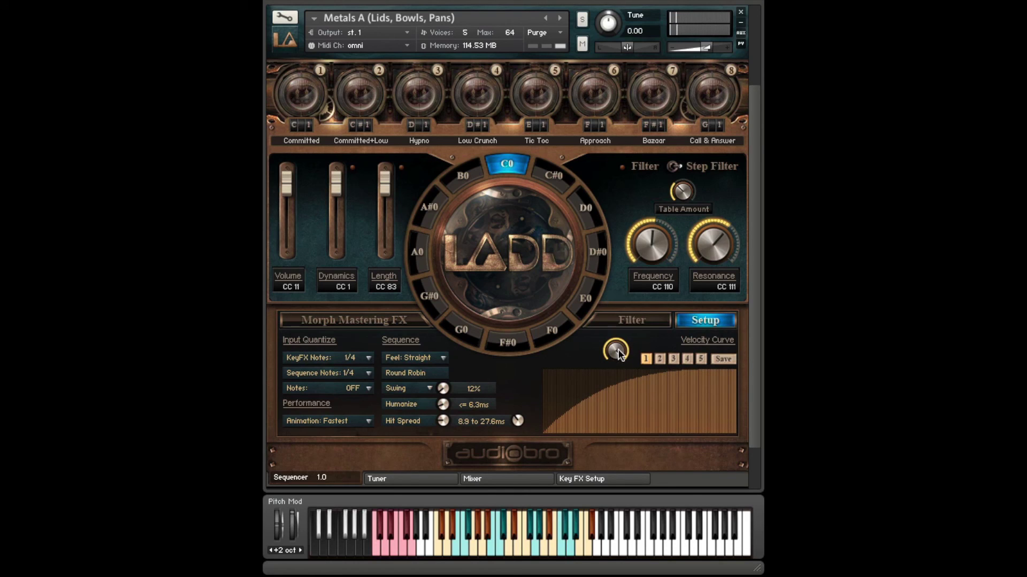
left_click_drag(618, 349, 621, 410)
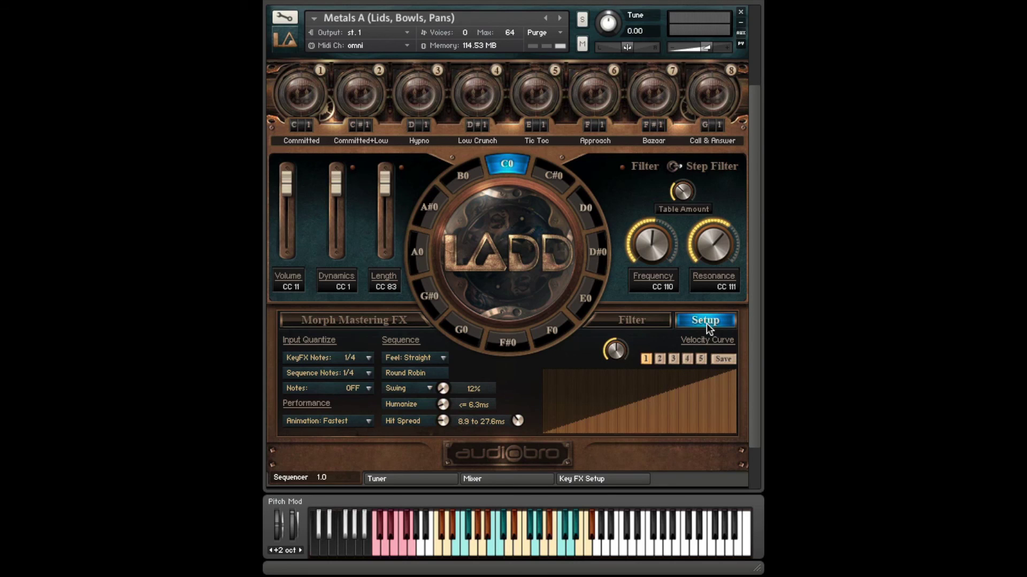
- Show the Morph Mastering FX page and try out the morph and Dry/Wet amounts
left_click(367, 321)
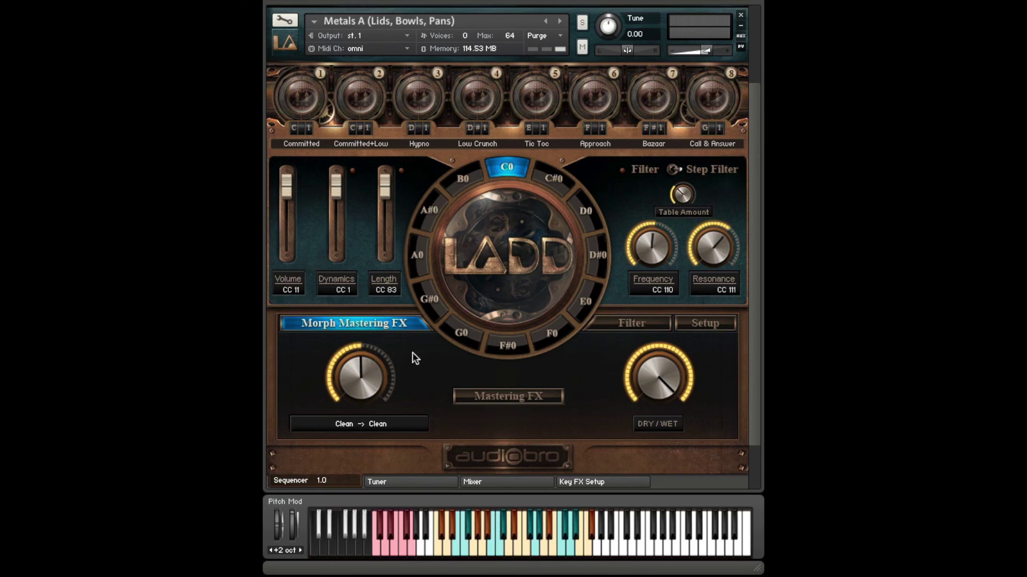
left_click_drag(677, 454, 675, 377)
left_click_drag(672, 414, 675, 377)
left_click_drag(361, 434, 413, 374)
left_click_drag(652, 374, 656, 403)
left_click_drag(374, 348, 389, 364)
- Load the Clean No Delay -> EQ Crunched Delay morph, lower the morph amount and enable Mastering FX
left_click(387, 419)
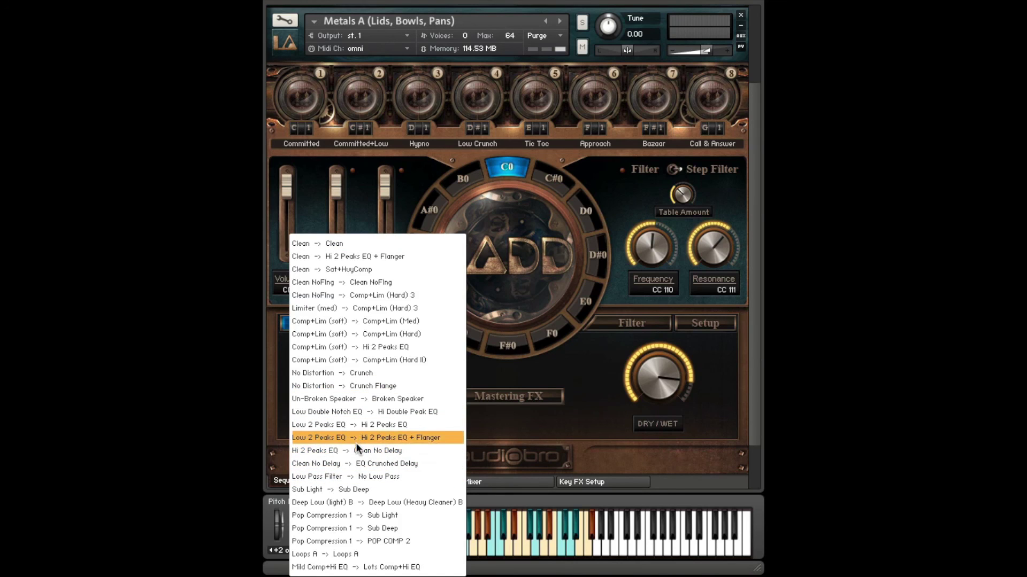
left_click(394, 462)
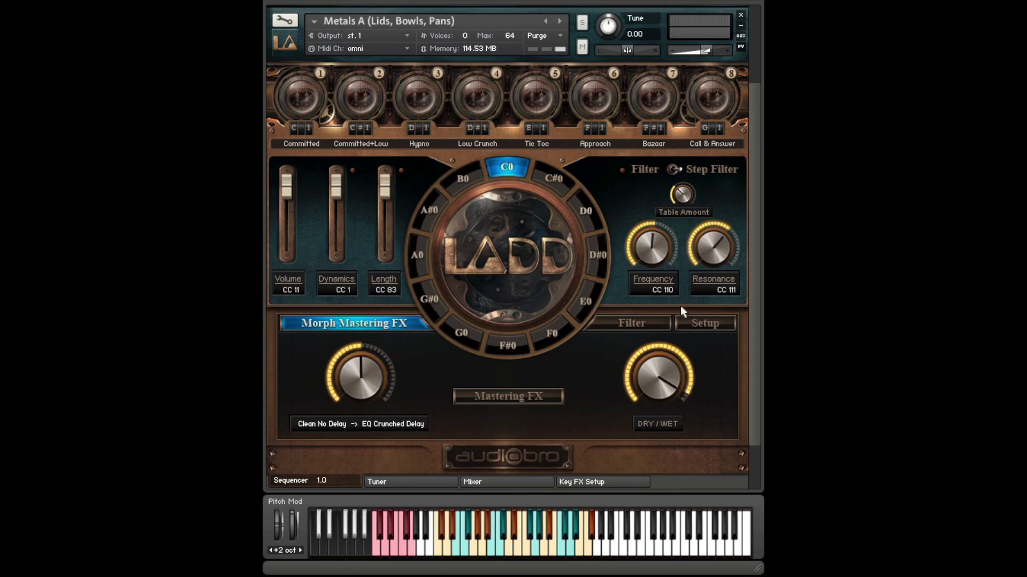
left_click_drag(367, 371, 367, 422)
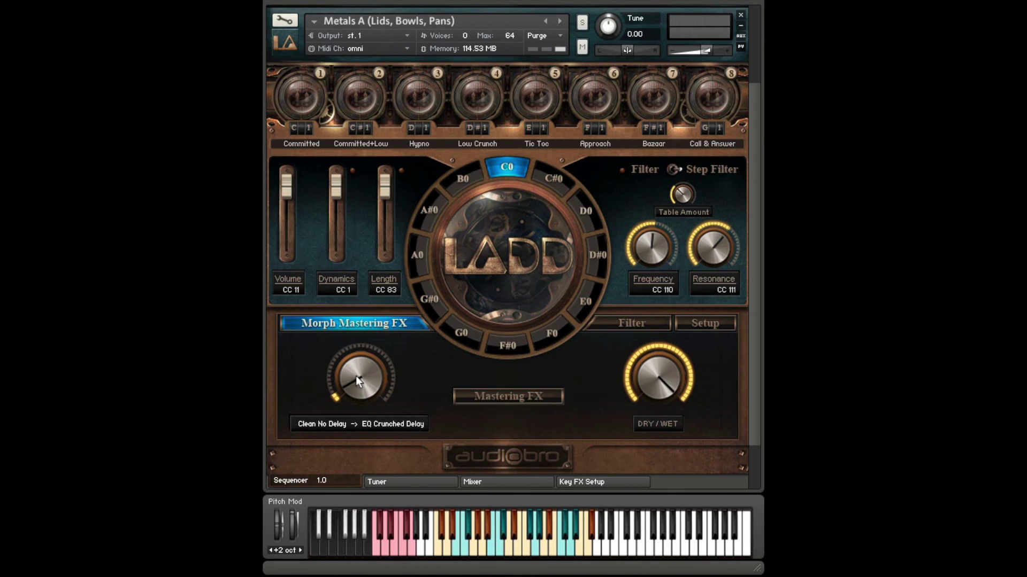
left_click(502, 397)
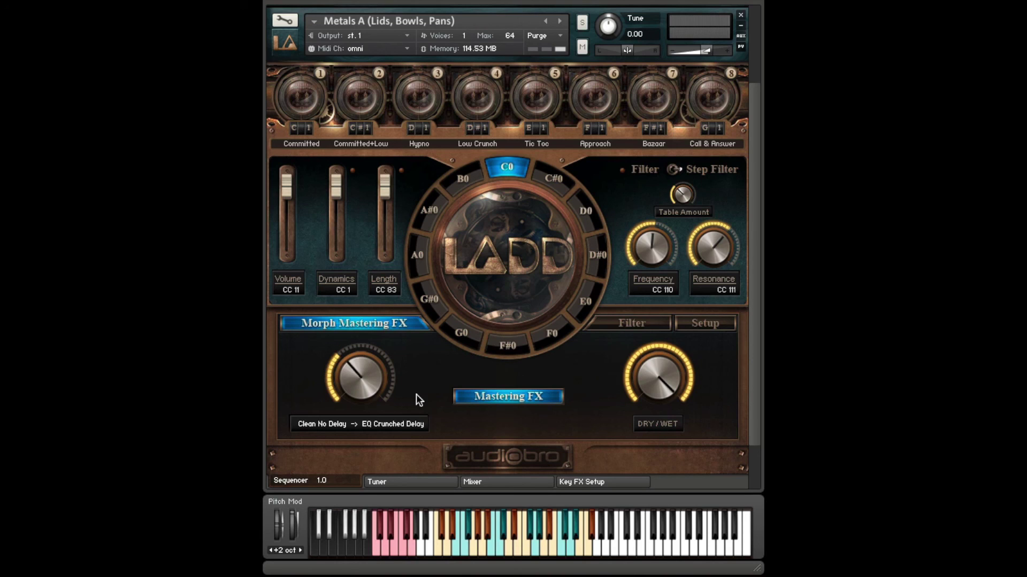
- Look through the available mastering effect morphs without changing the selection, and lower the Dry/Wet mix to about halfway
left_click(381, 424)
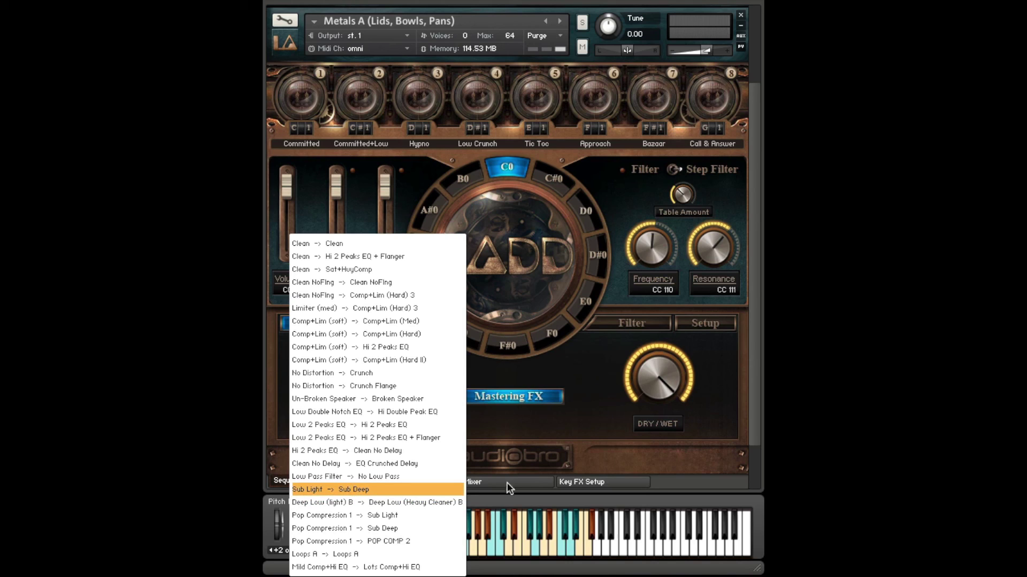
left_click(521, 428)
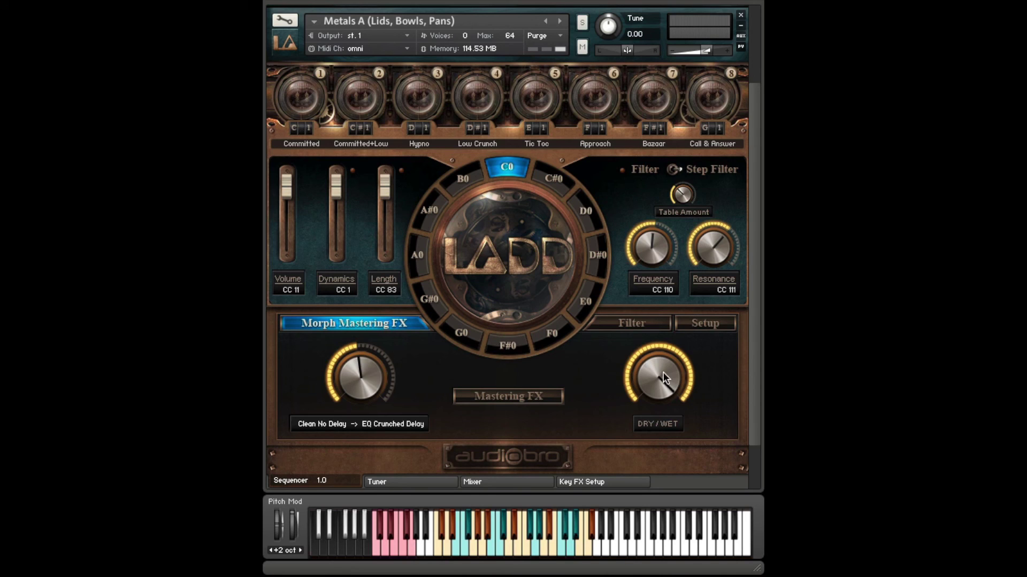
left_click_drag(663, 377, 659, 425)
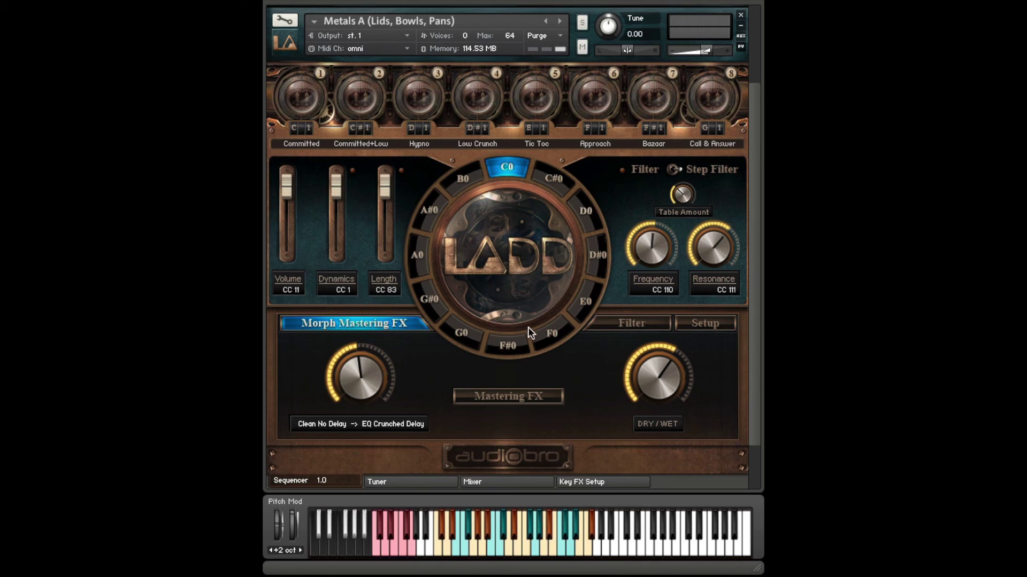
left_click_drag(652, 367, 650, 391)
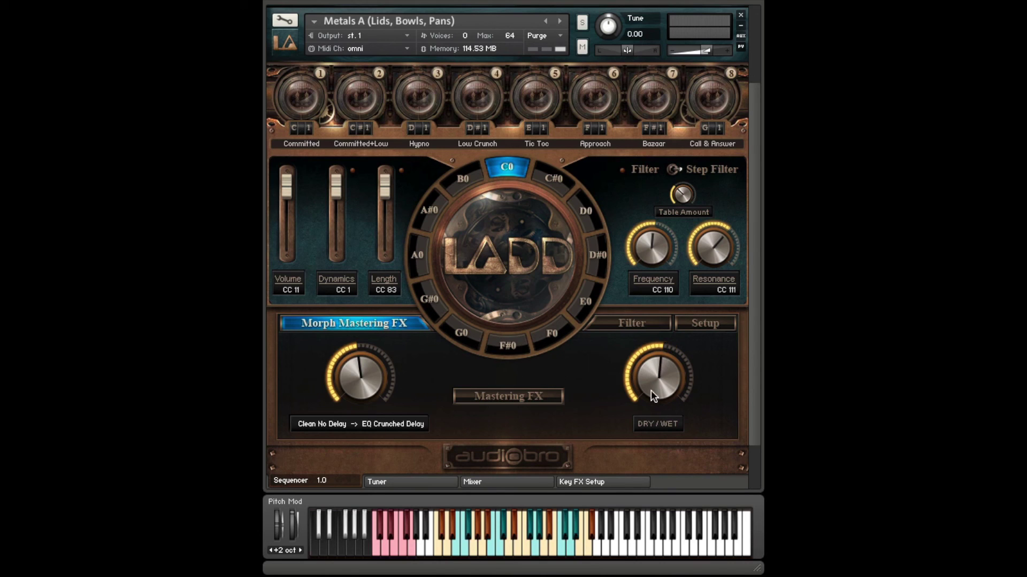